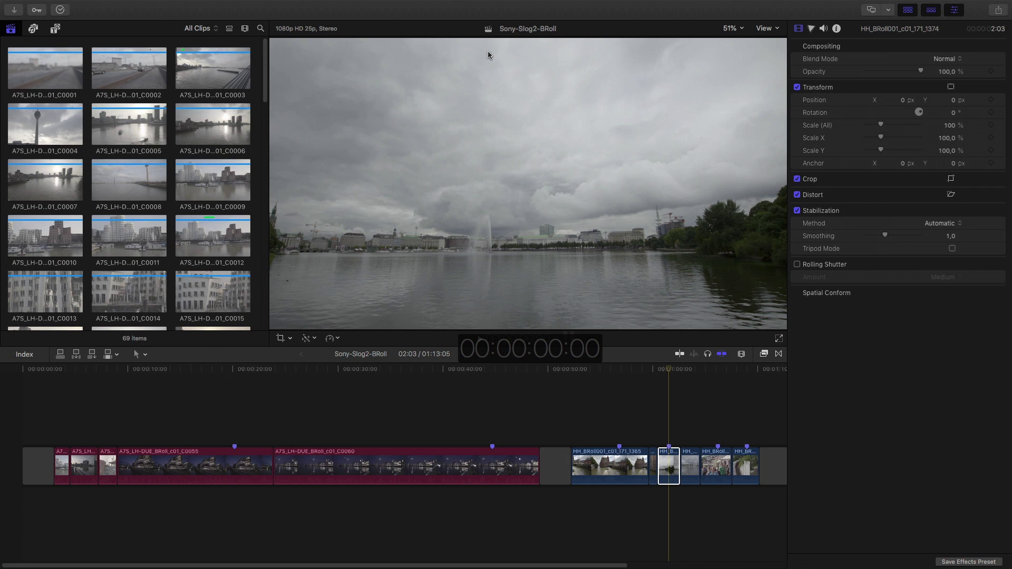
Step: Select the lake-and-fountain clip HH_BRoll001_c01_171_1375 at 1:03:15 and show its Info inspector
left_click(670, 371)
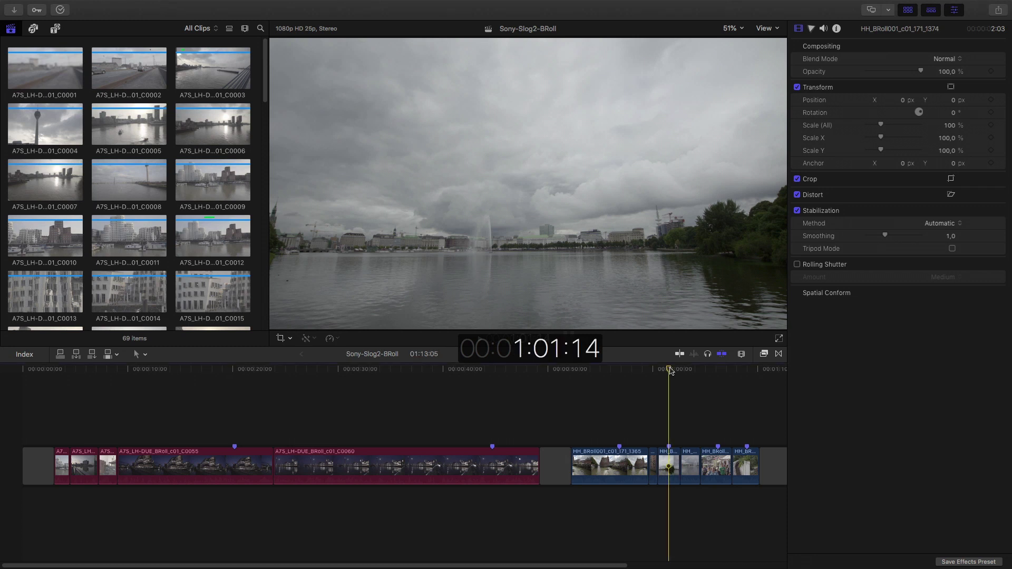
mouse_move(670, 370)
left_mouse_down()
mouse_move(638, 377)
mouse_move(735, 377)
mouse_move(662, 383)
left_mouse_up()
mouse_move(491, 373)
left_mouse_down()
mouse_move(502, 369)
mouse_move(169, 409)
mouse_move(384, 403)
mouse_move(621, 373)
mouse_move(624, 403)
left_mouse_up()
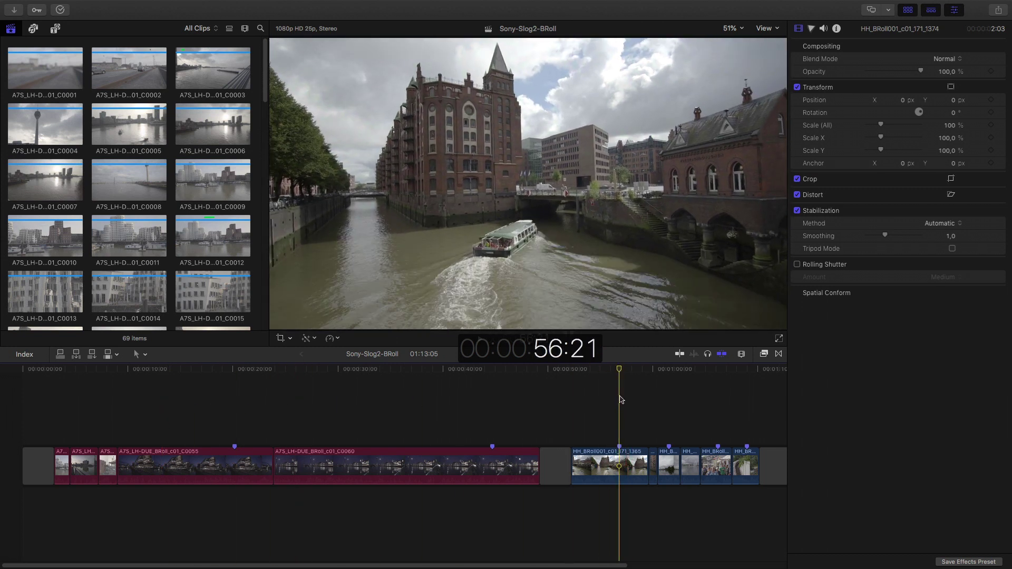
left_click(688, 370)
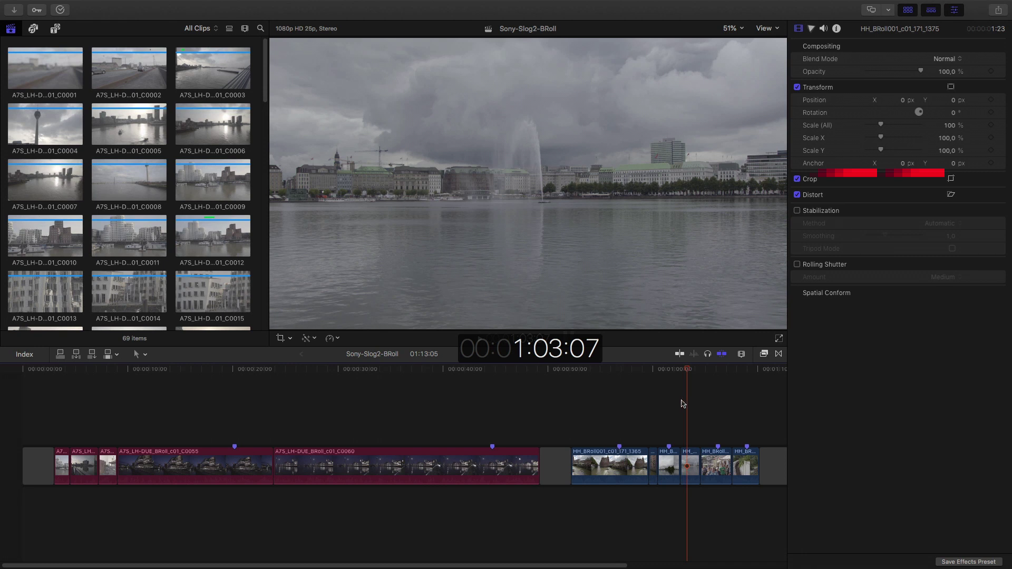
left_click(690, 372)
key("c")
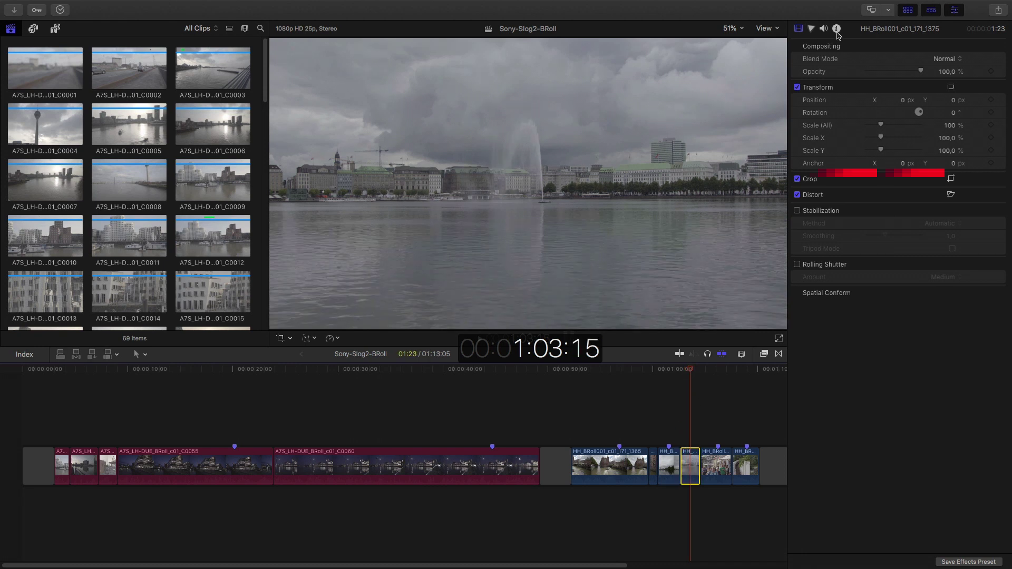
left_click(837, 29)
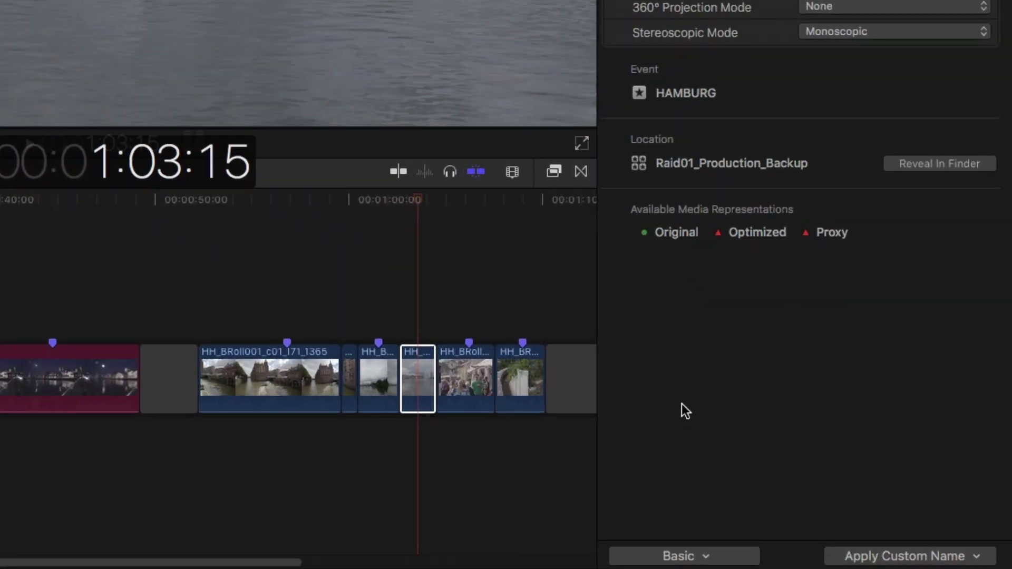
Step: Switch the Info inspector to the General metadata view and bring up the Camera LUT choices
left_click(690, 560)
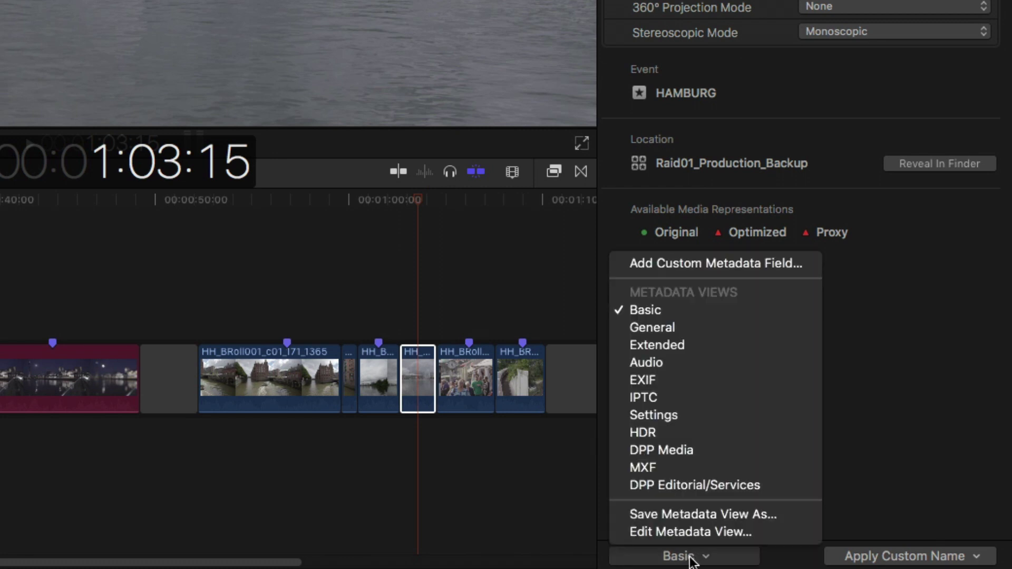
left_click(687, 328)
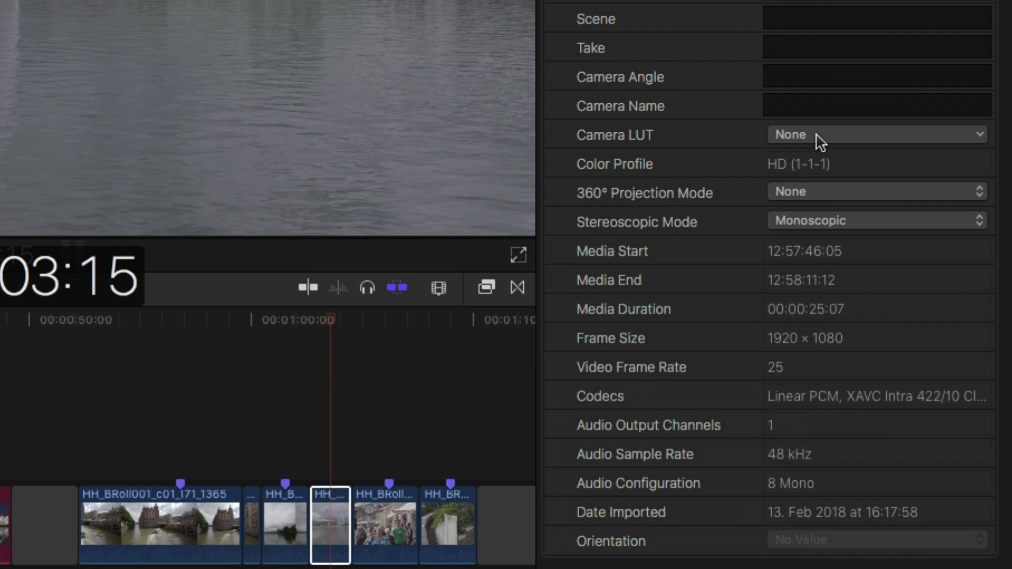
left_click(818, 138)
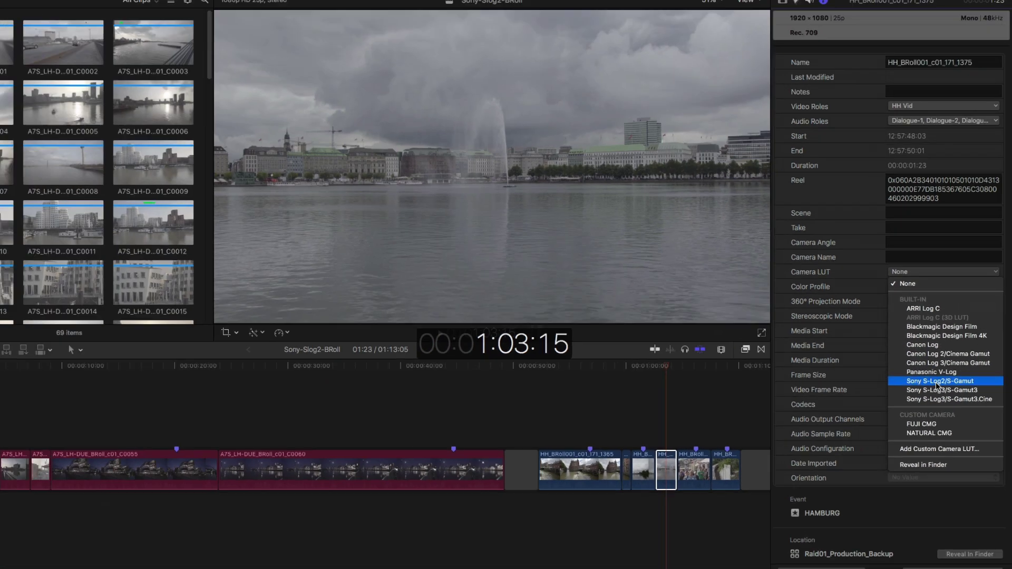
Step: Apply the Sony S-Log2/S-Gamut camera LUT to the lake clip and the street-scene clip
left_click(857, 351)
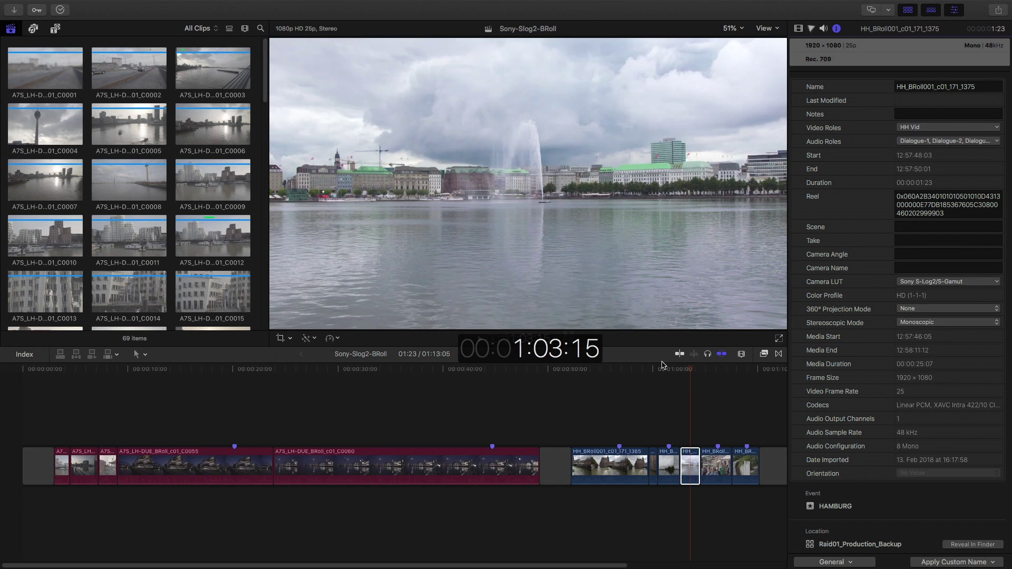
left_click_drag(693, 370, 717, 372)
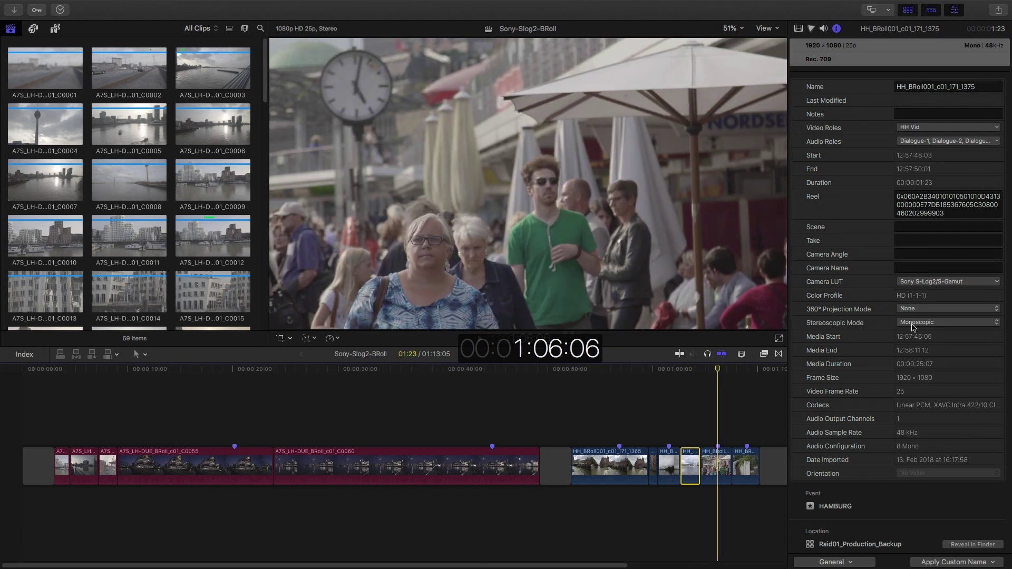
left_click(928, 283)
left_click(725, 481)
left_click(726, 481)
left_click(937, 283)
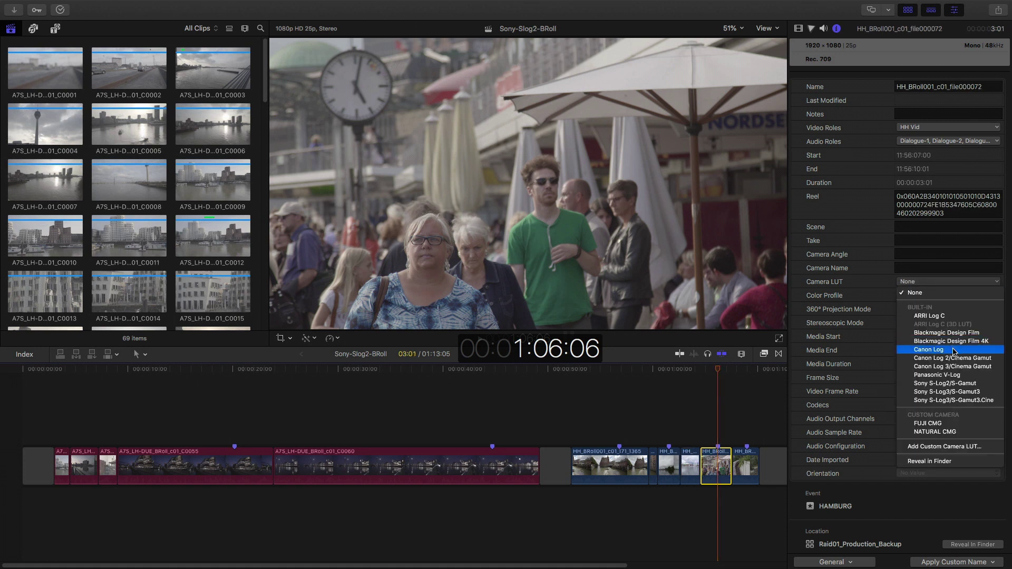
left_click(957, 385)
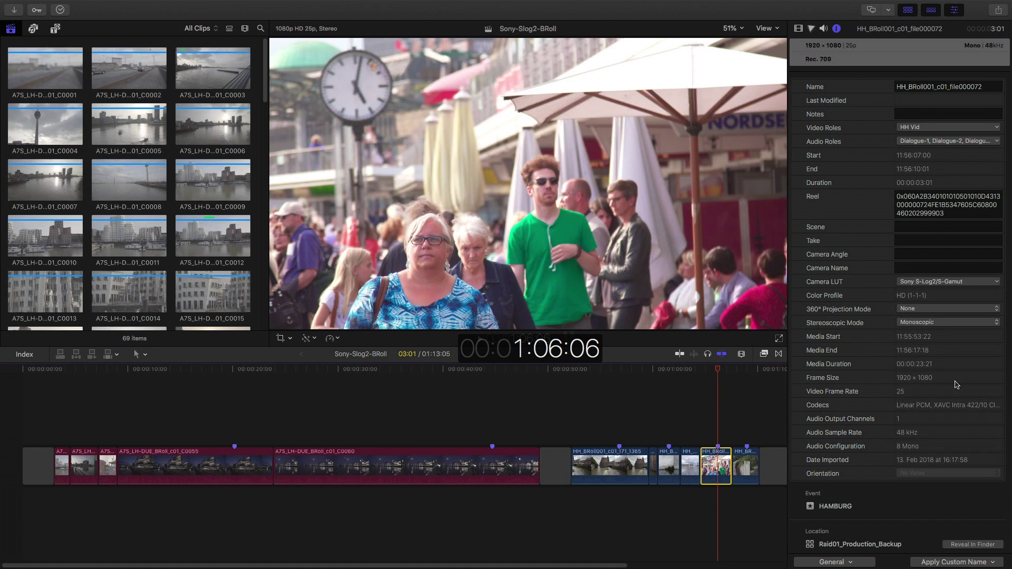
Step: Move the playhead to 1:08:24 and select the final train clip
left_click(740, 370)
left_click(746, 371)
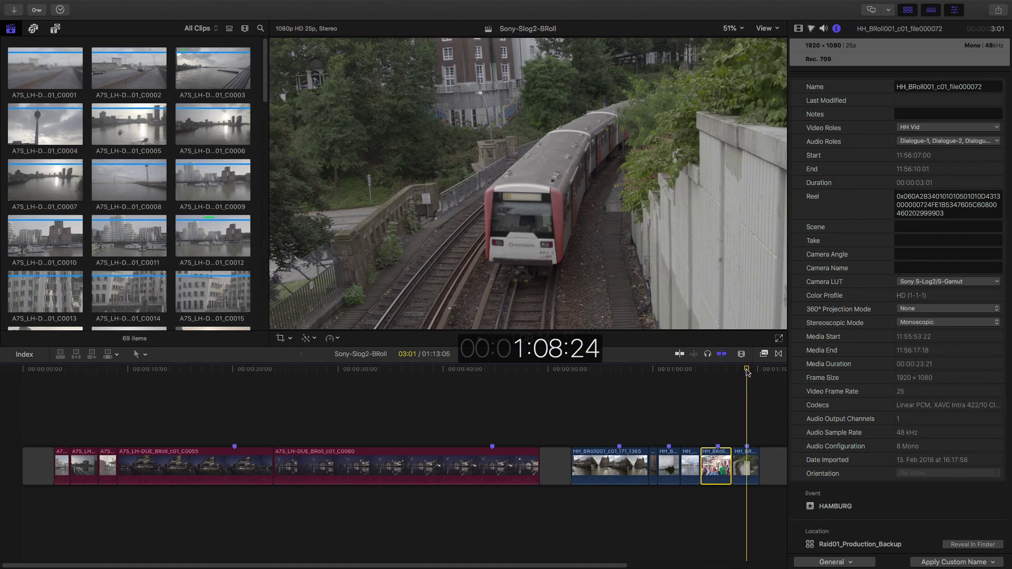
left_click(754, 476)
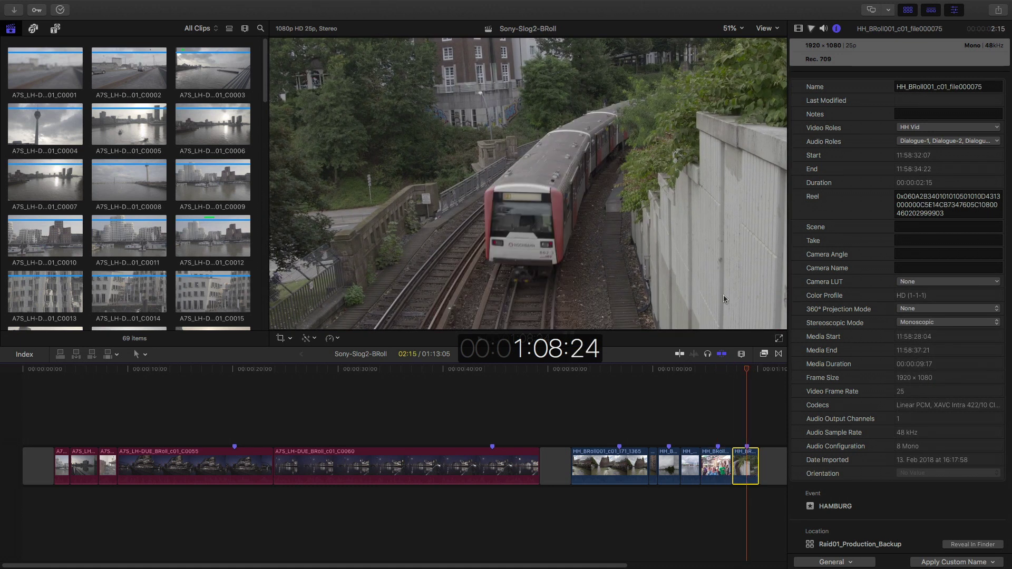
scroll(217, 180, "down", 5)
scroll(217, 180, "down", 1)
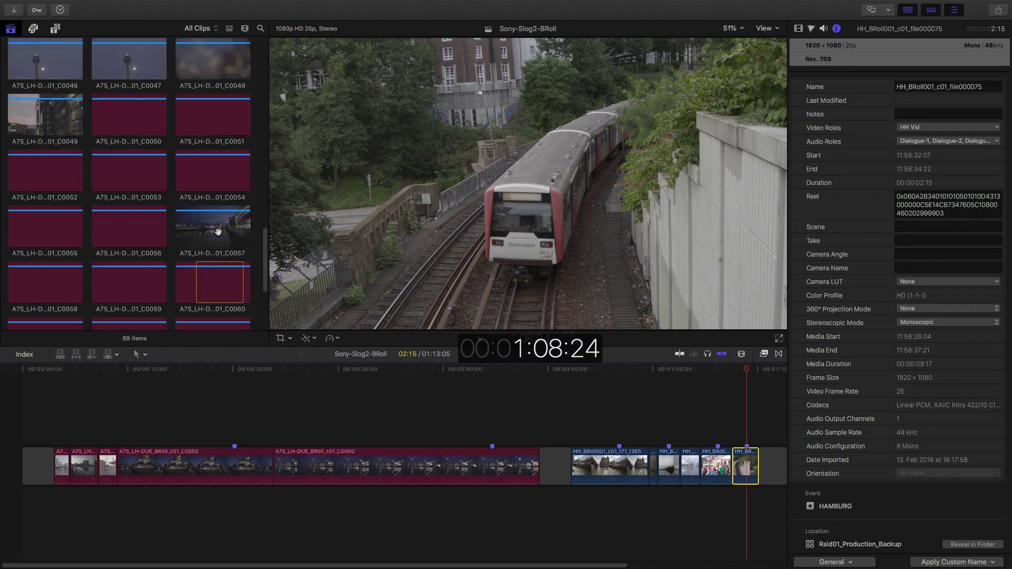
scroll(219, 235, "up", 6)
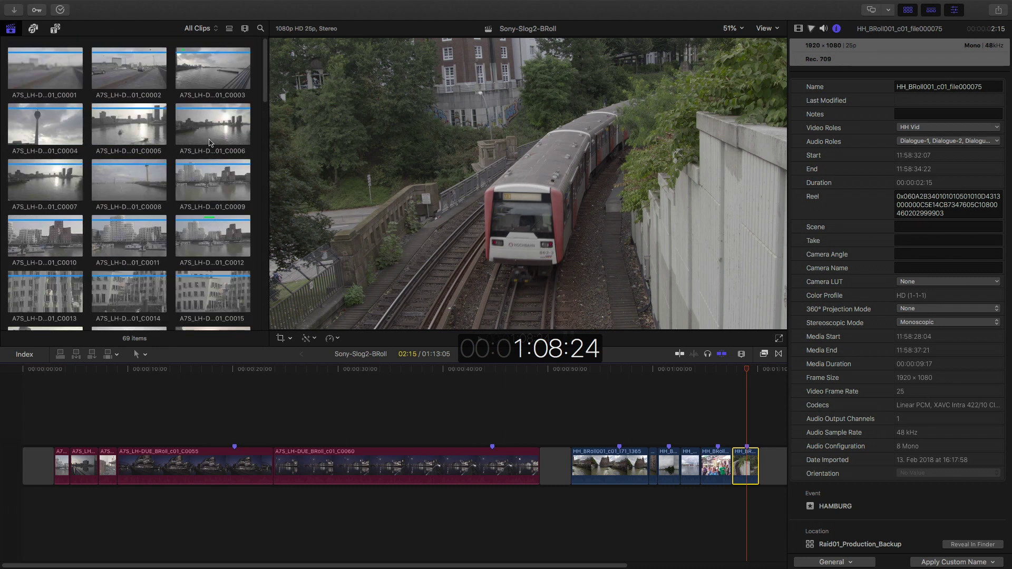
Step: Select all 69 browser clips and give them the Sony S-Log2/S-Gamut camera LUT
left_click(210, 117)
key("super+a")
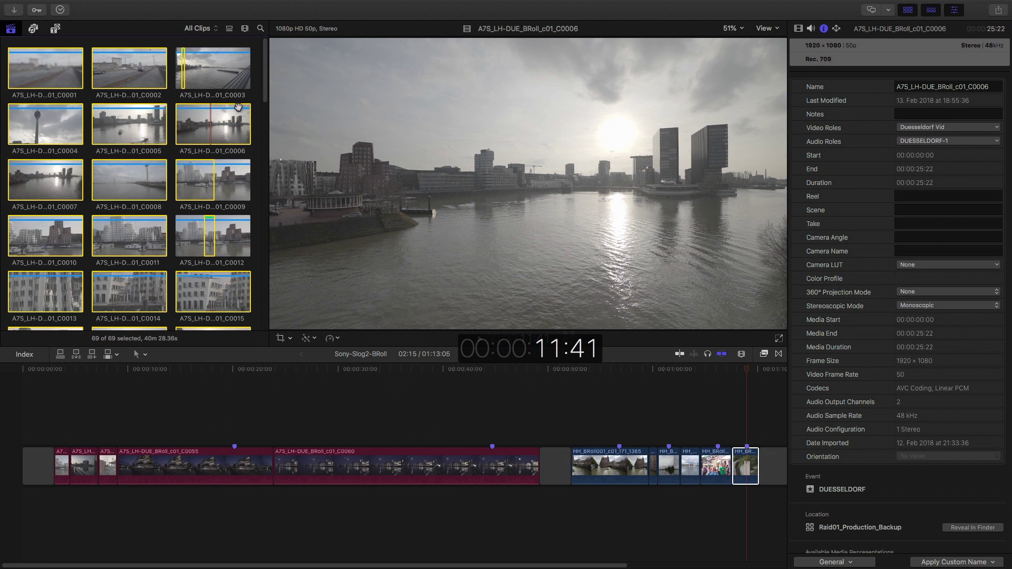
left_click(914, 266)
left_click(964, 374)
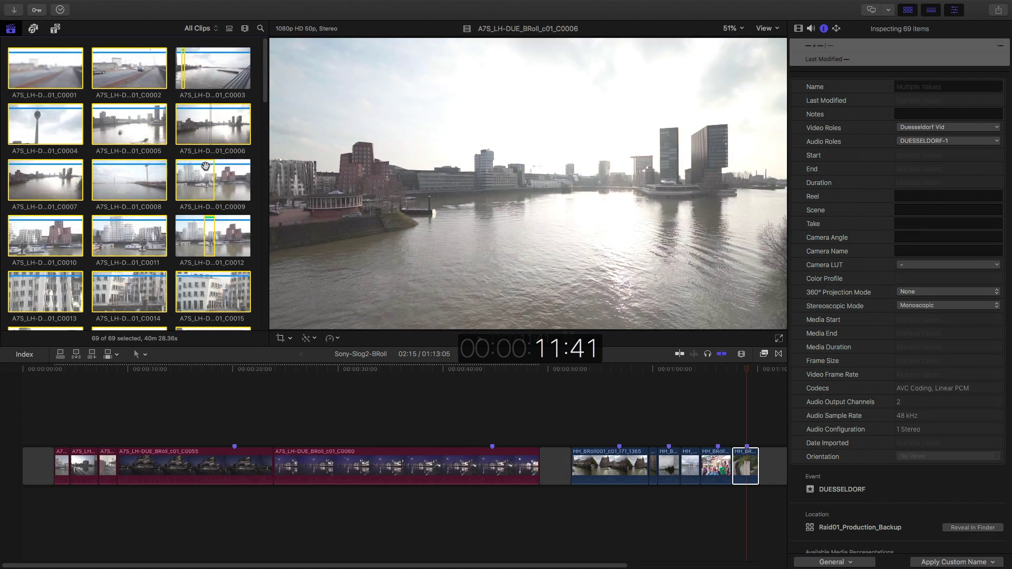
scroll(201, 278, "down", 10)
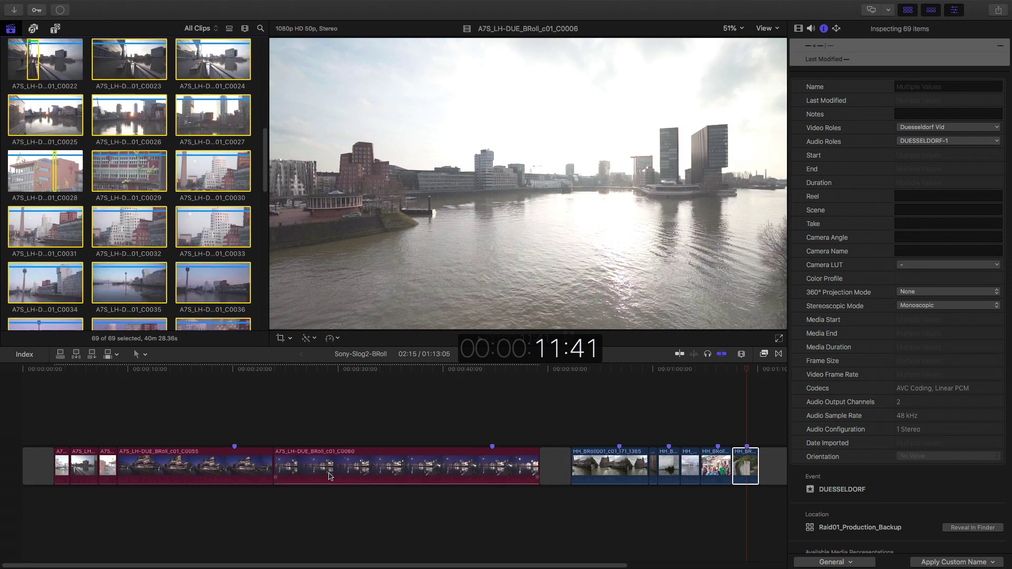
left_click(235, 369)
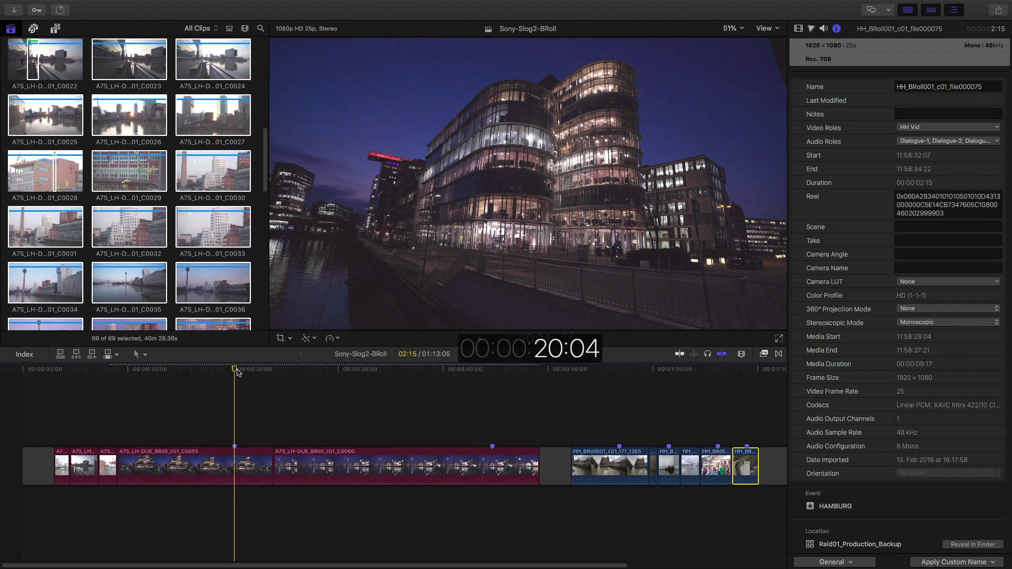
Step: Set lake clip HH_BRoll001_c01_171_1374 to Sony S-Log2/S-Gamut and show its color wheels
left_click(238, 474)
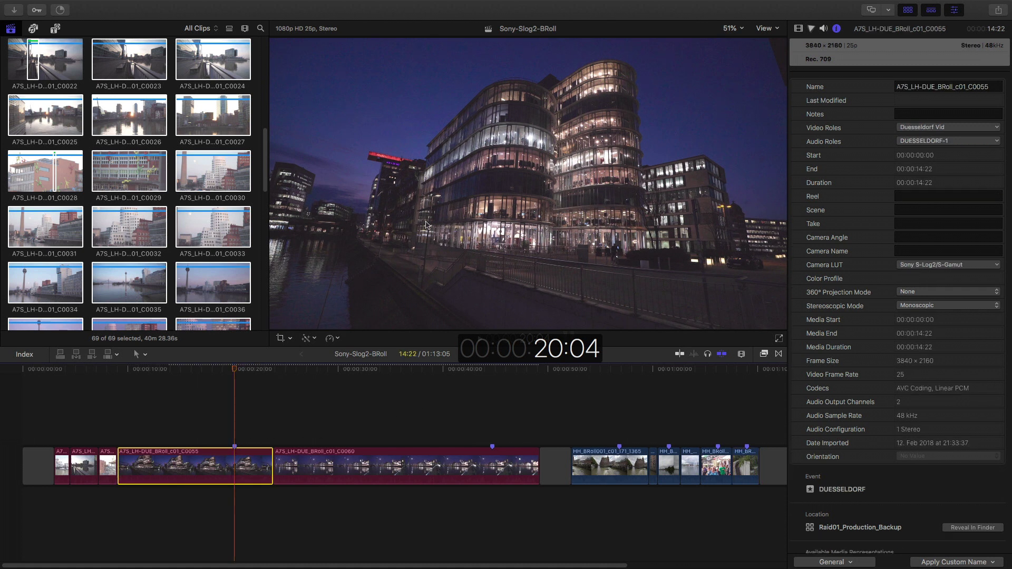
left_click(668, 371)
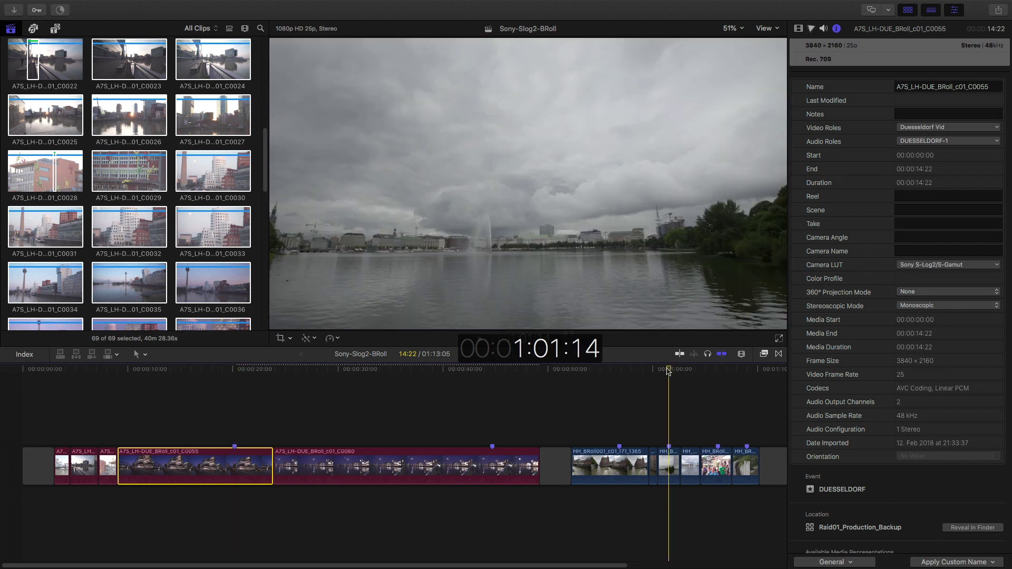
left_click(666, 473)
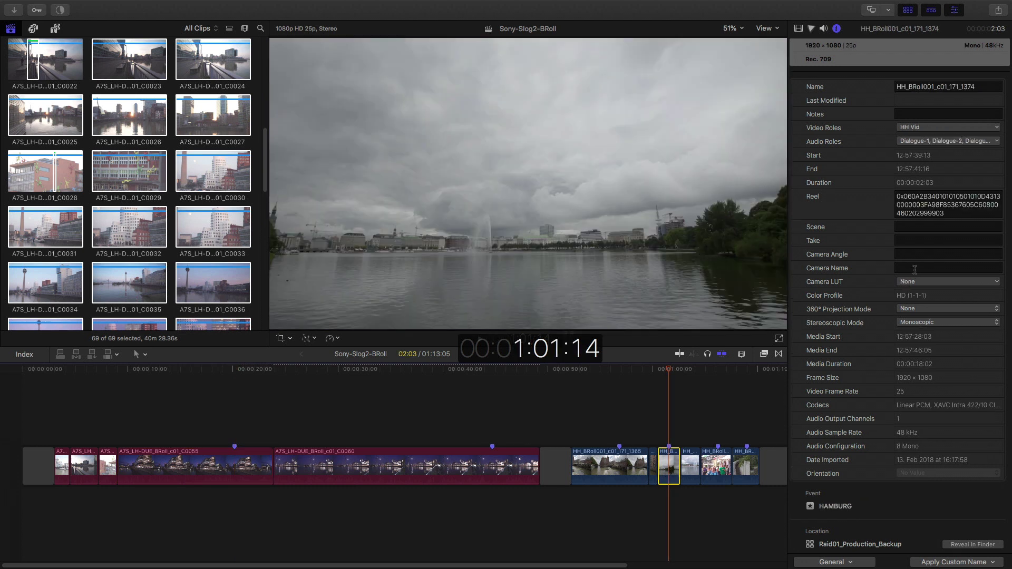
left_click(921, 284)
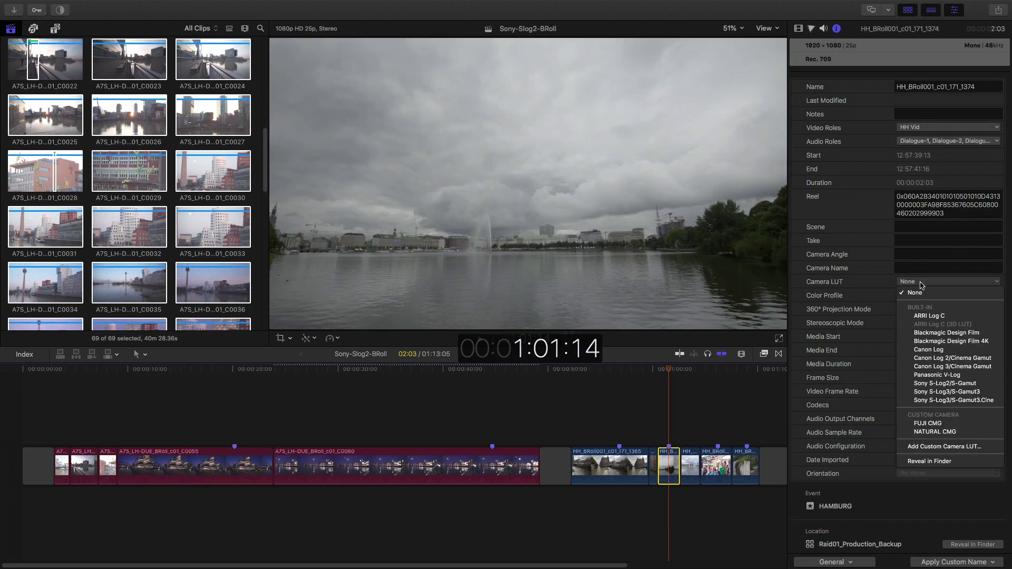
left_click(945, 383)
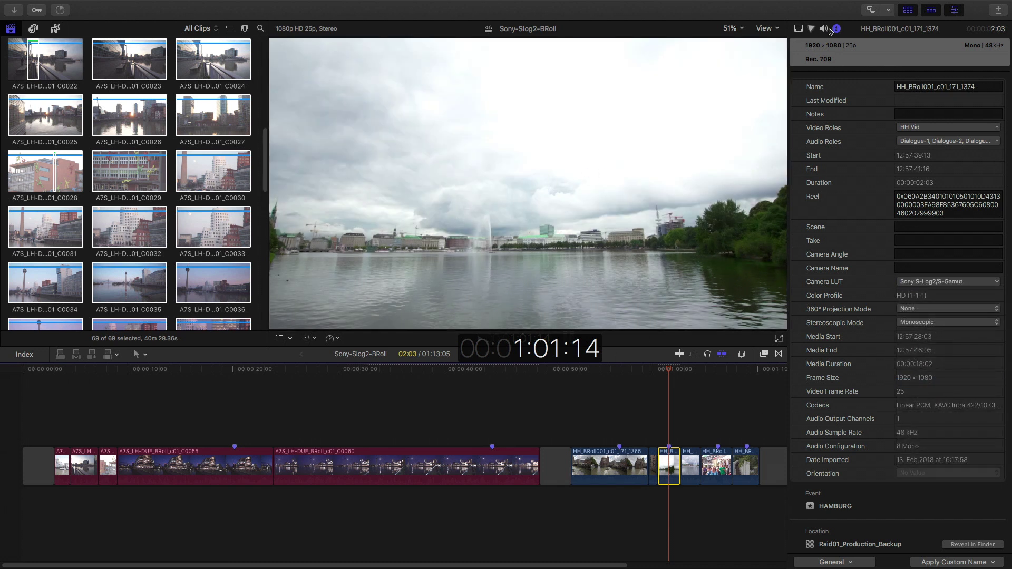
left_click(812, 29)
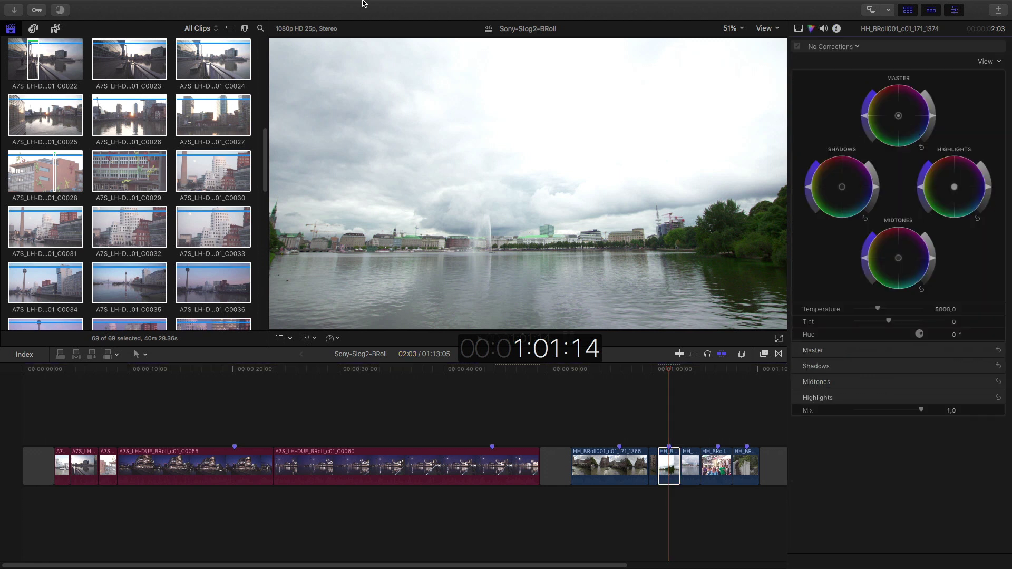
Step: Show the luma waveform, then lower the lake clip's highlights and shadows and brighten its midtones
left_click(780, 29)
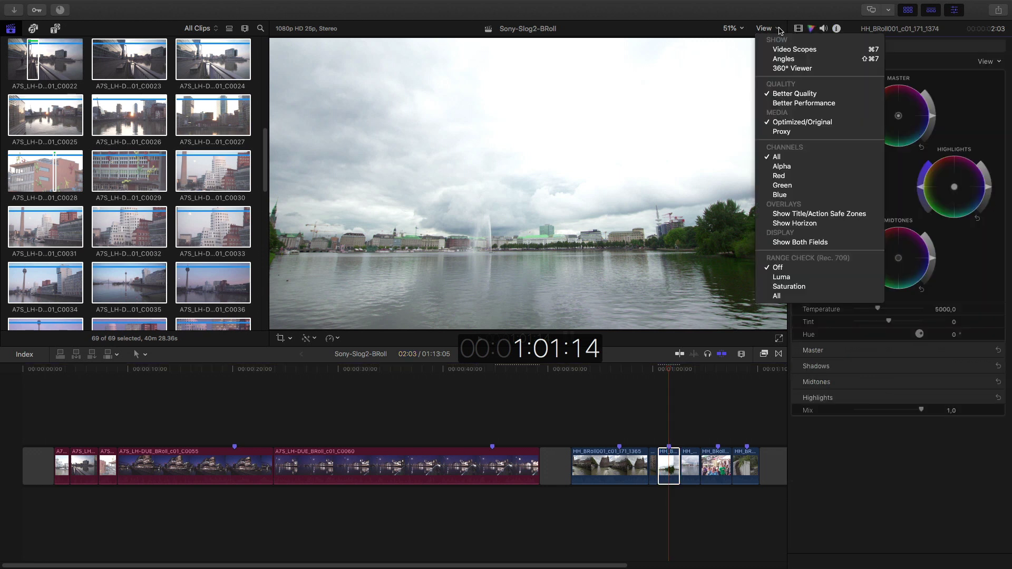
left_click(799, 51)
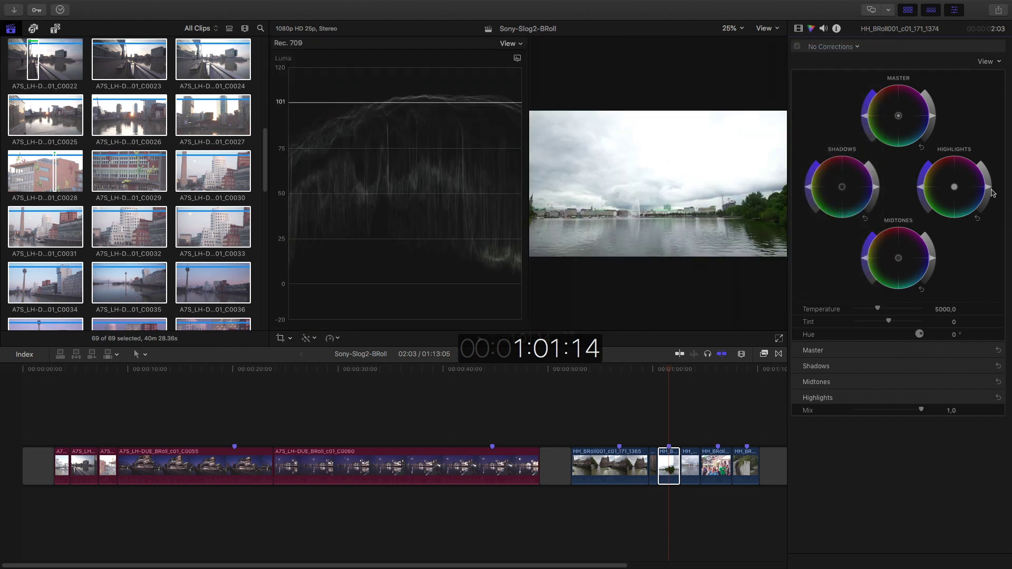
left_click_drag(989, 190, 990, 192)
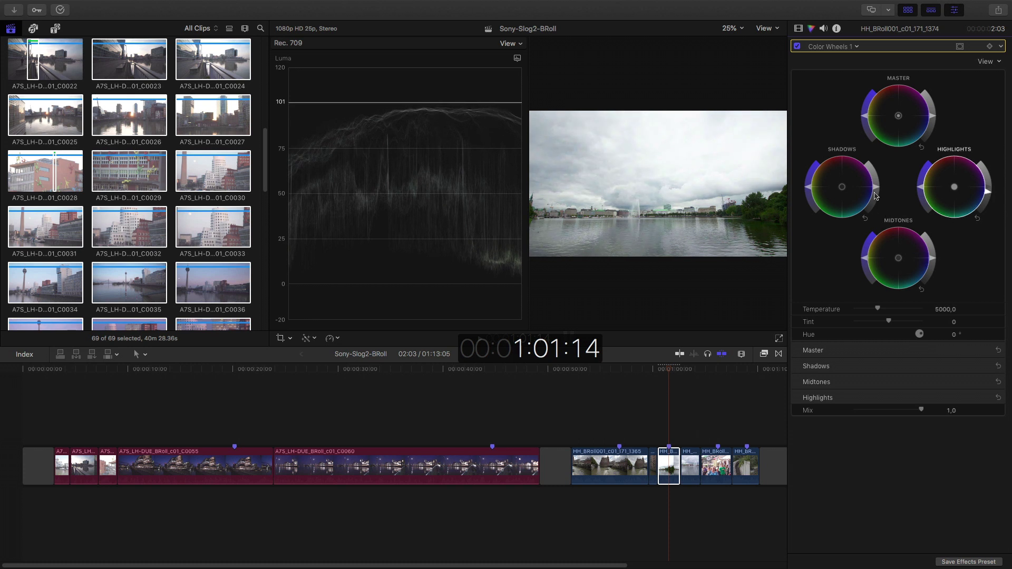
left_click_drag(879, 191, 880, 196)
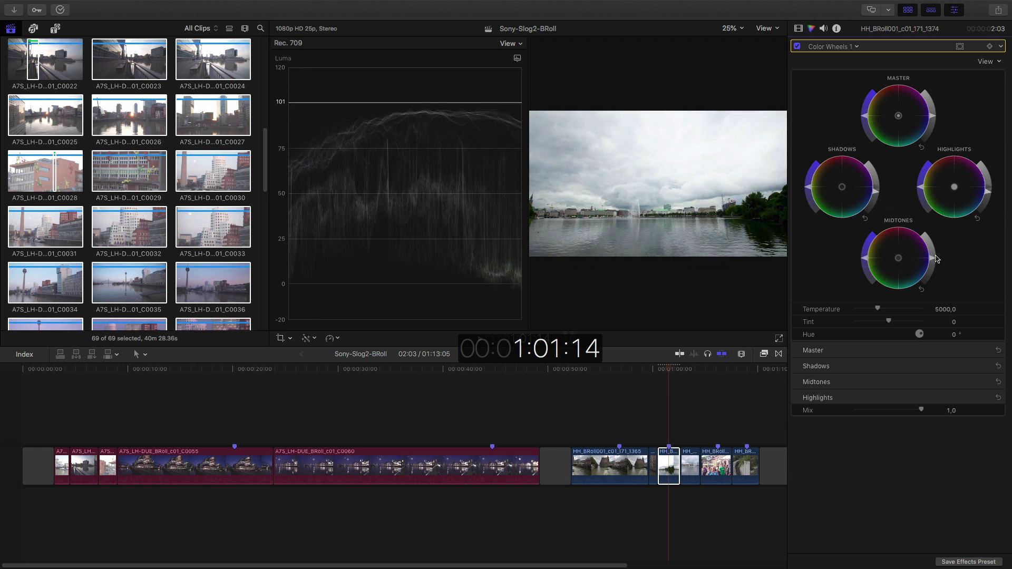
left_click_drag(988, 192, 989, 212)
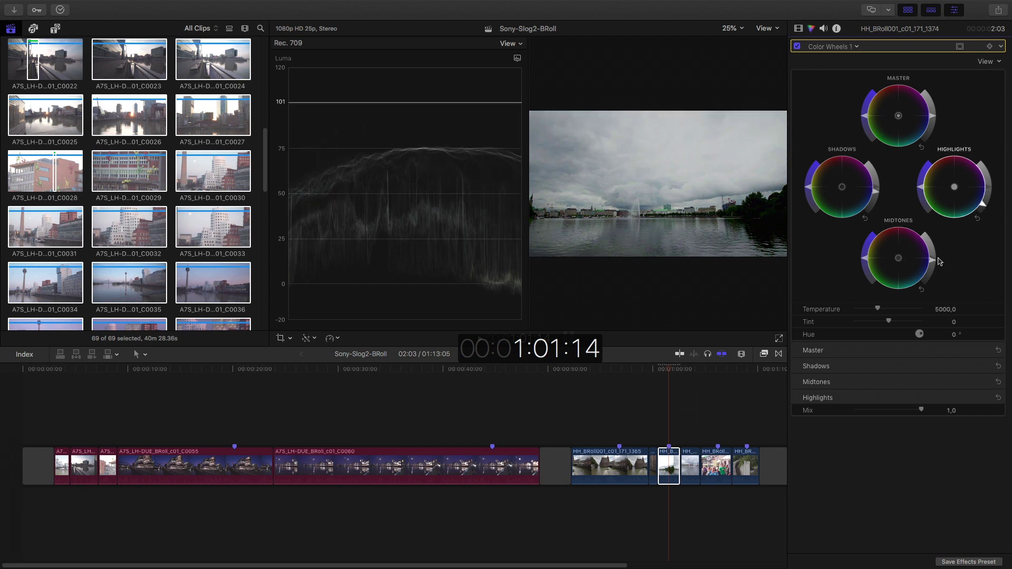
left_click_drag(939, 260, 939, 253)
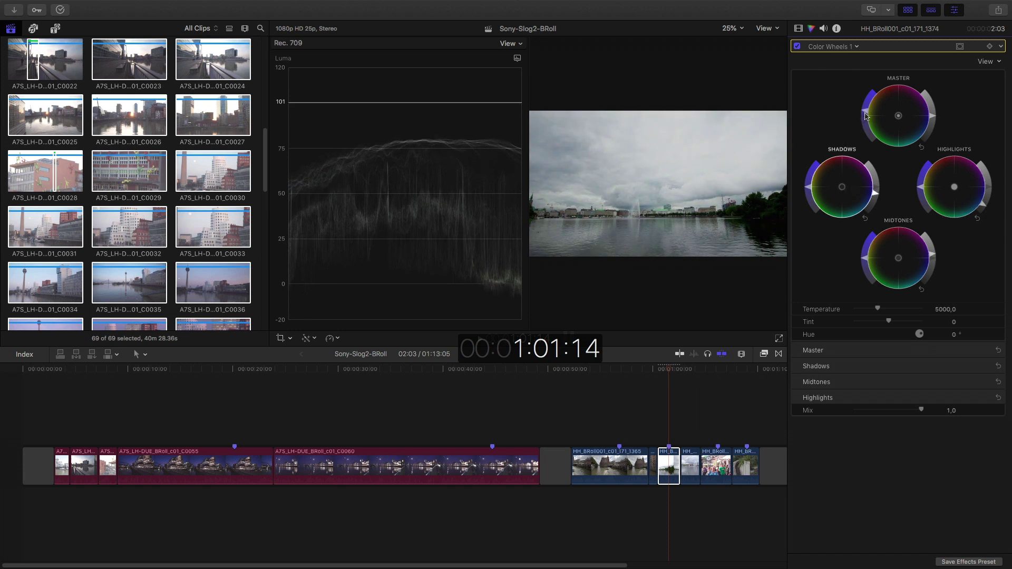
Step: Select the street-scene clip in the timeline for grading
left_click(717, 368)
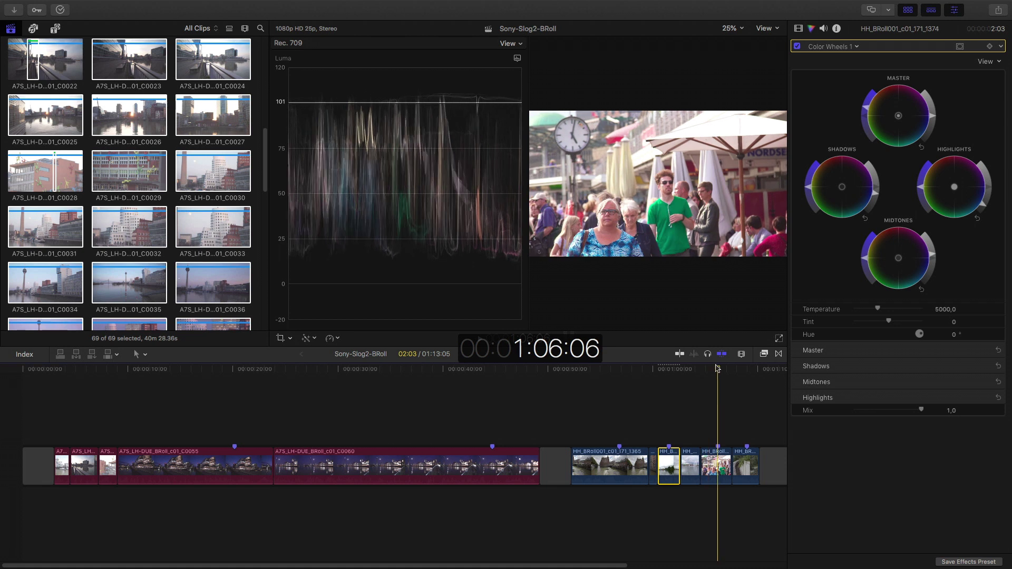
left_click(725, 476)
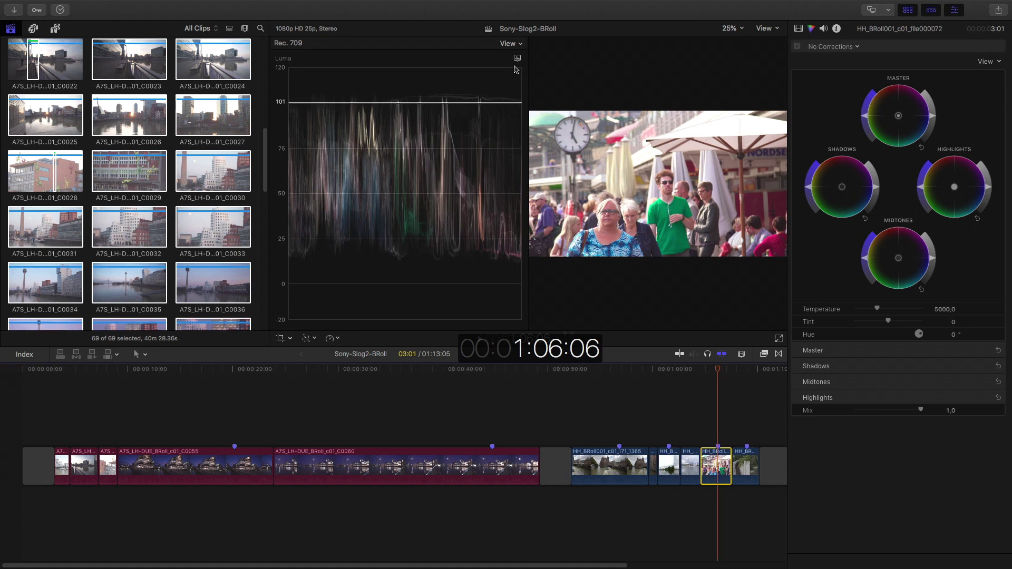
left_click(766, 29)
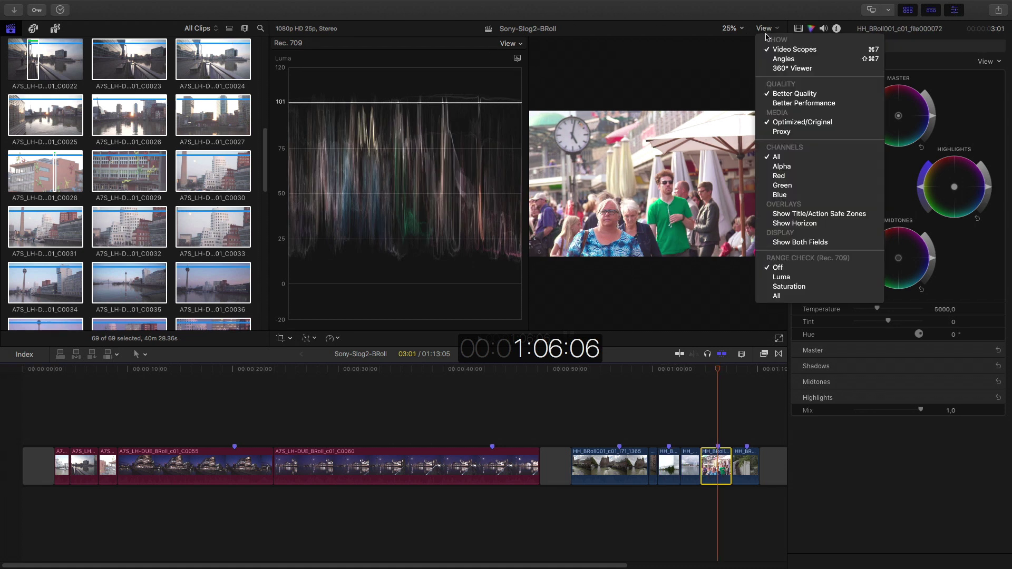
Step: Hide the video scopes, lower the street clip's highlights slightly, and set temperature to 4719
left_click(775, 38)
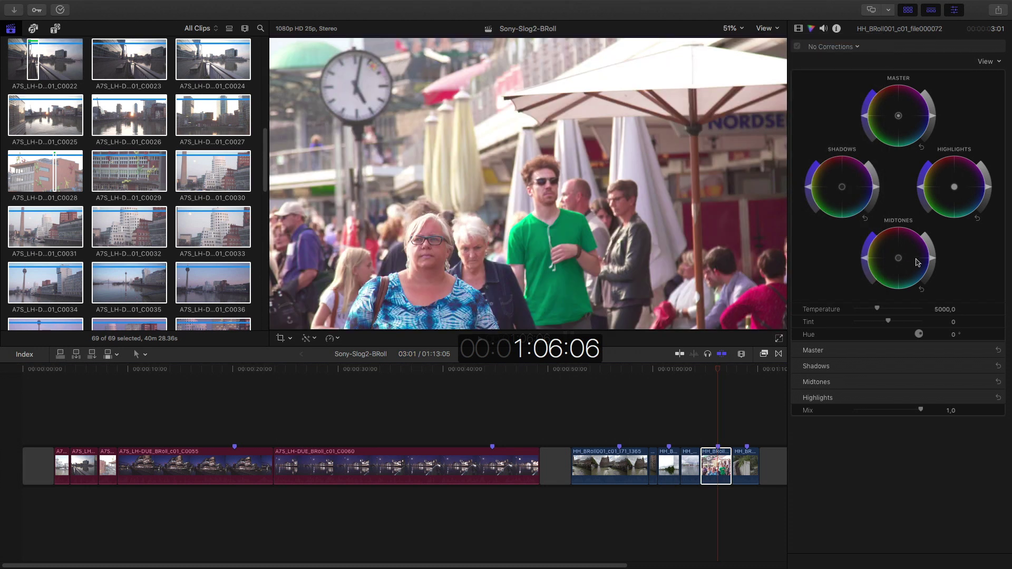
left_click_drag(988, 190, 989, 206)
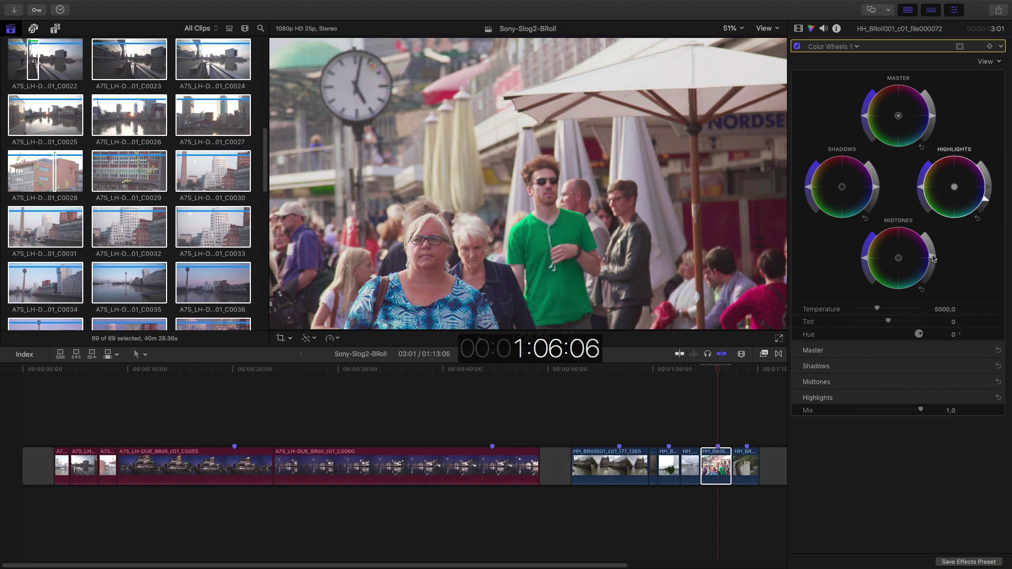
left_click(933, 257)
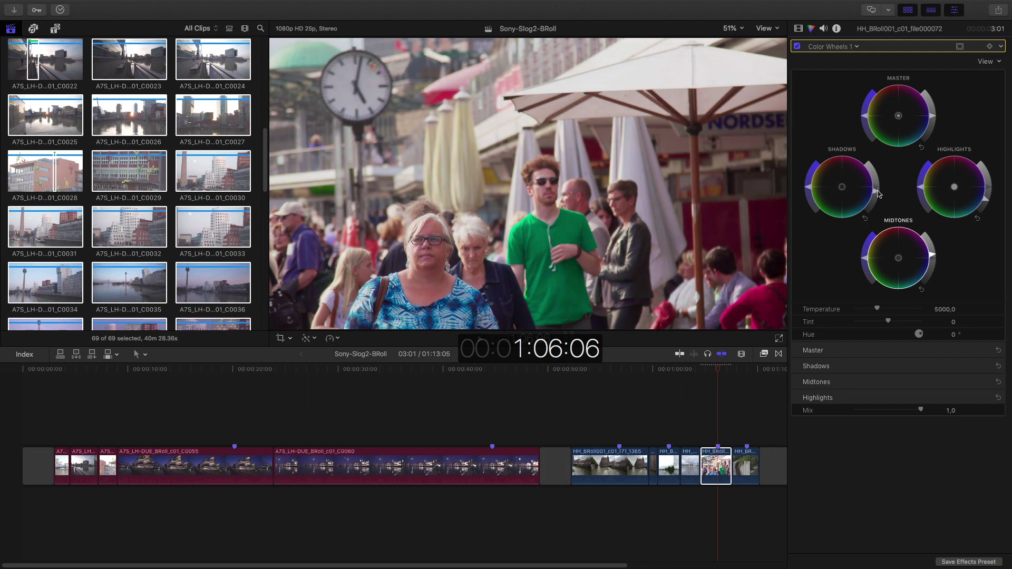
left_click(879, 197)
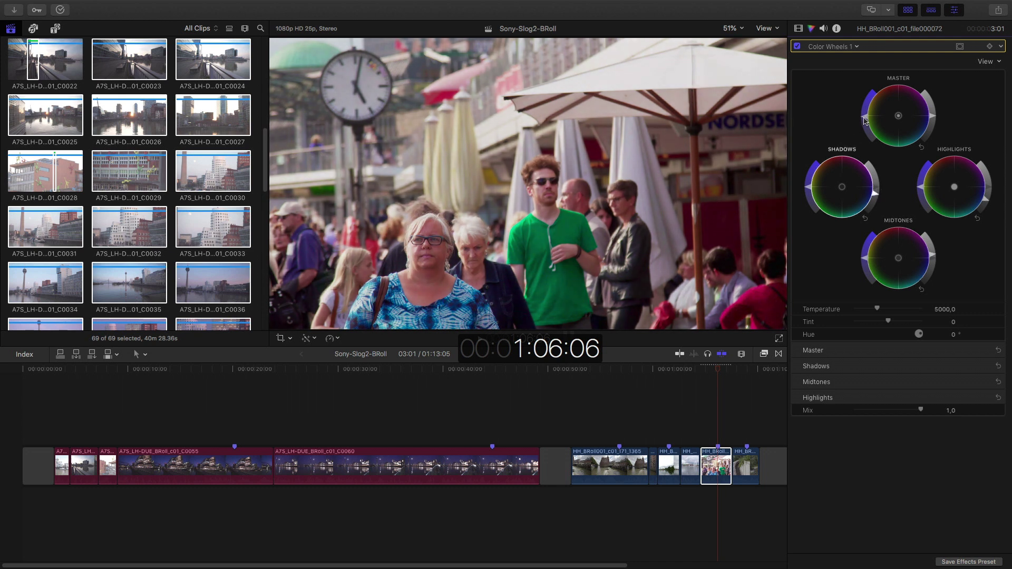
left_click(867, 126)
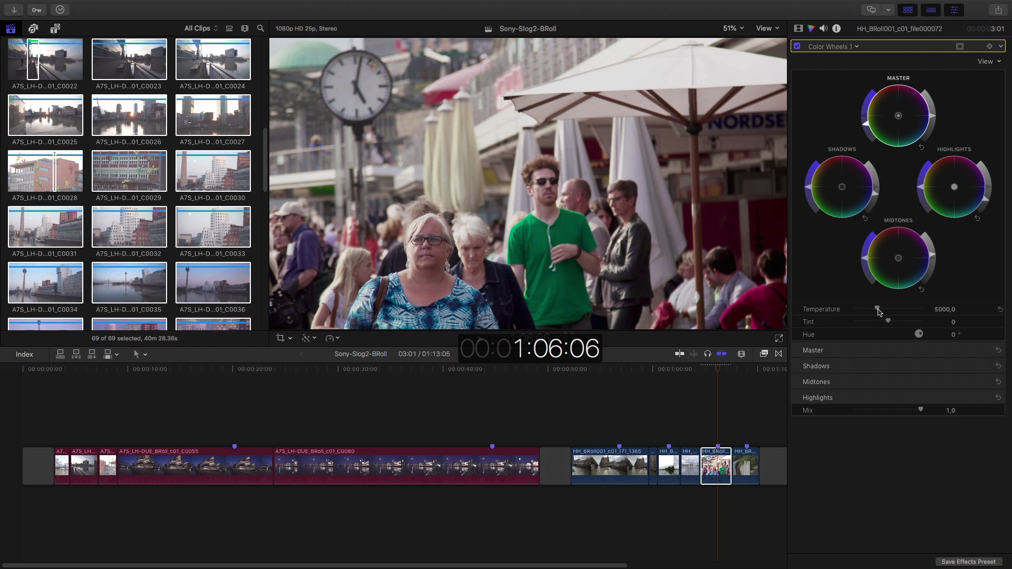
left_click_drag(879, 312, 875, 311)
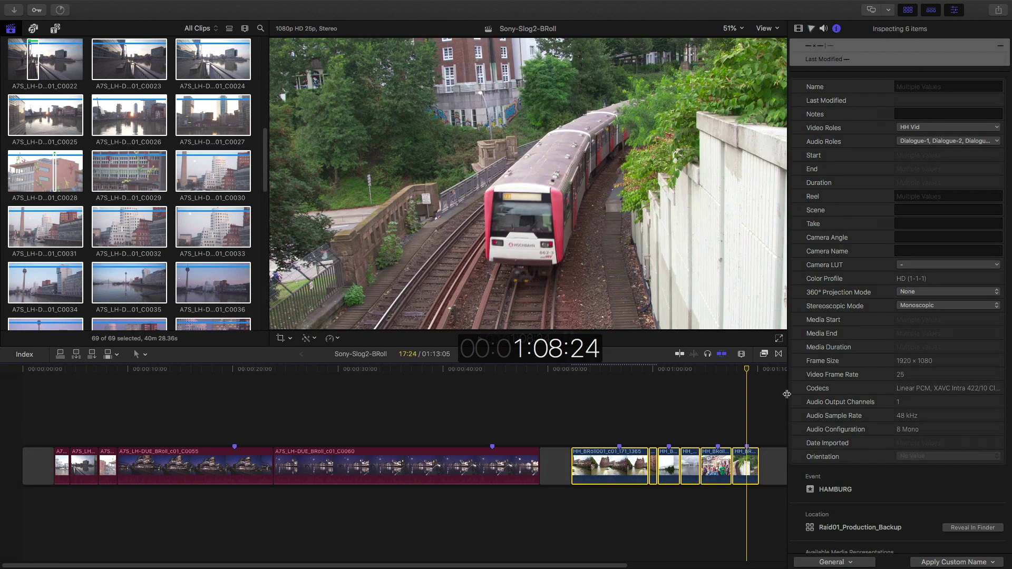
Step: Load SUMMER 18 CMG.cube as a custom camera LUT on the train clip
left_click(761, 414)
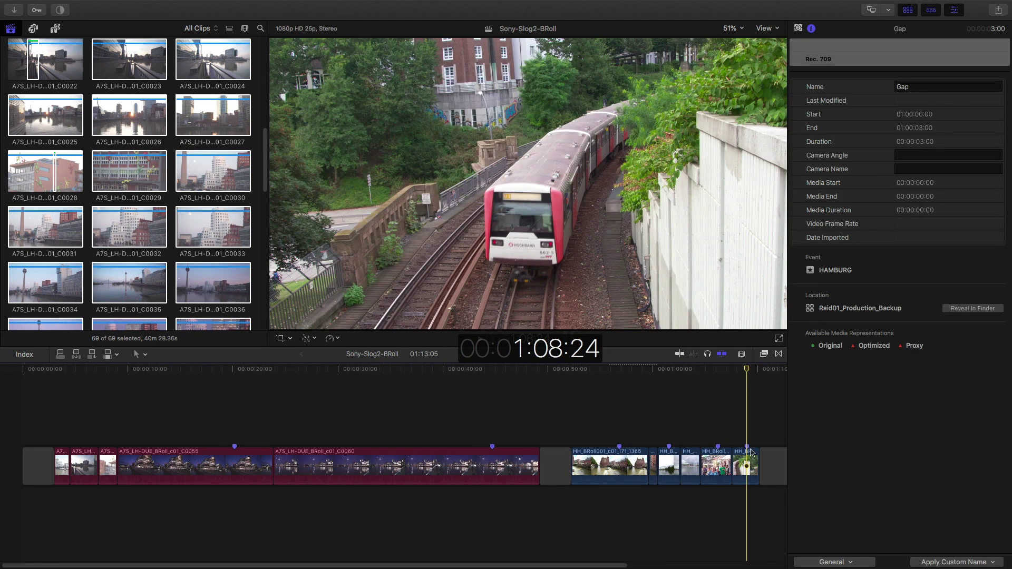
left_click(924, 284)
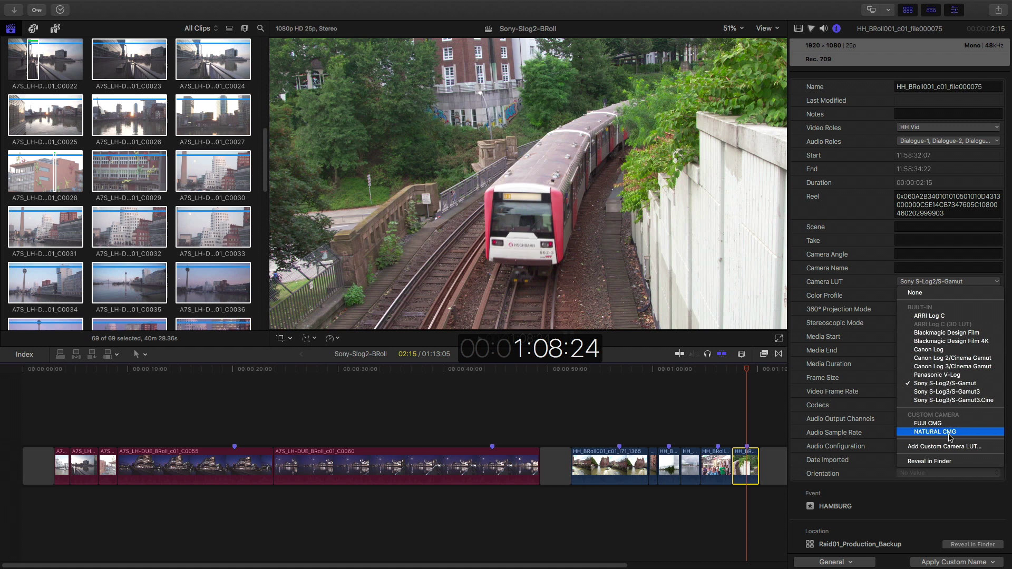
left_click(945, 447)
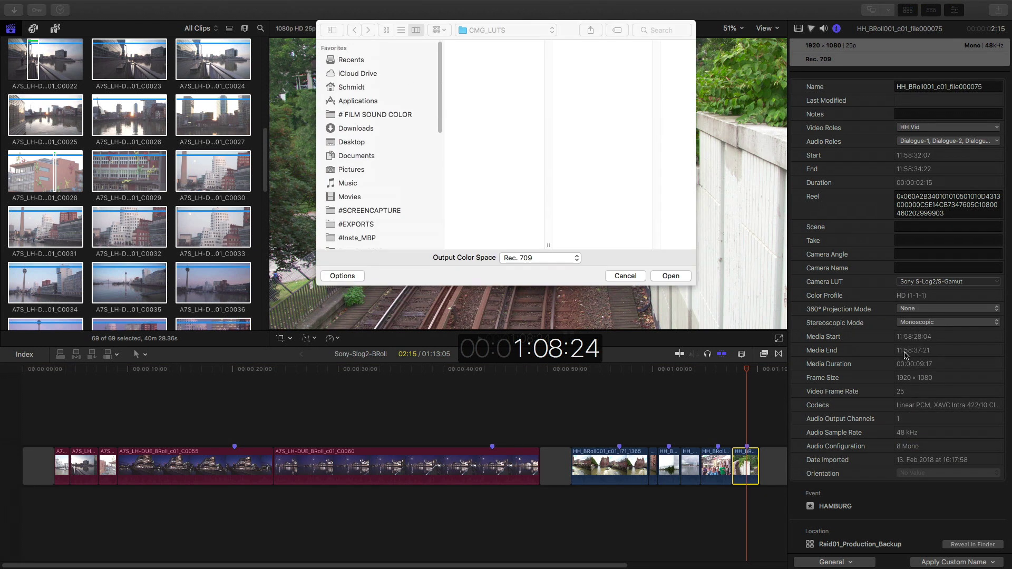
left_click(495, 77)
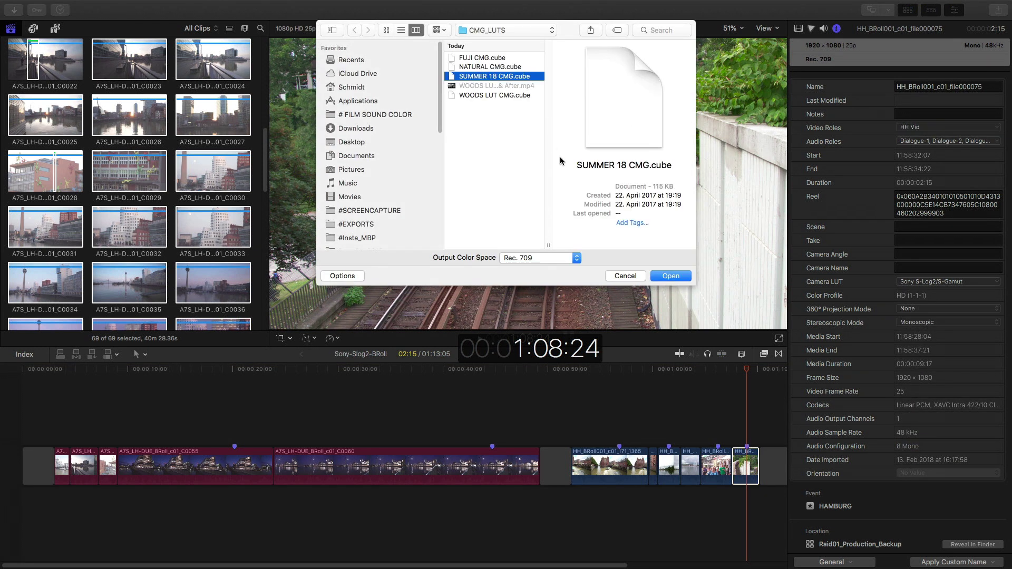
left_click(669, 276)
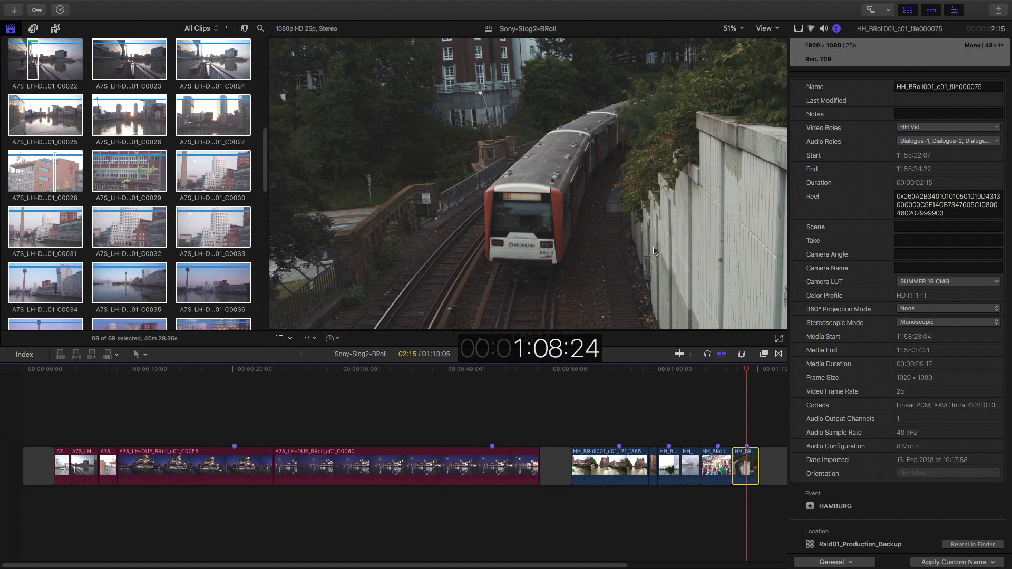
Step: Add another custom camera LUT, picking WOODS LUT CMG.cube in the CMG_LUTS folder
left_click(922, 281)
left_click(944, 471)
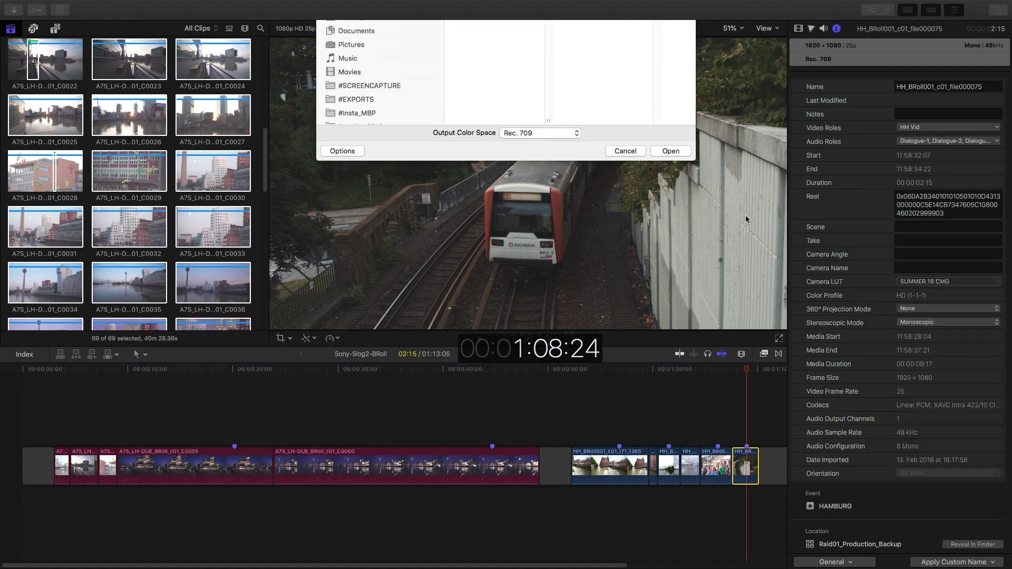
left_click(475, 96)
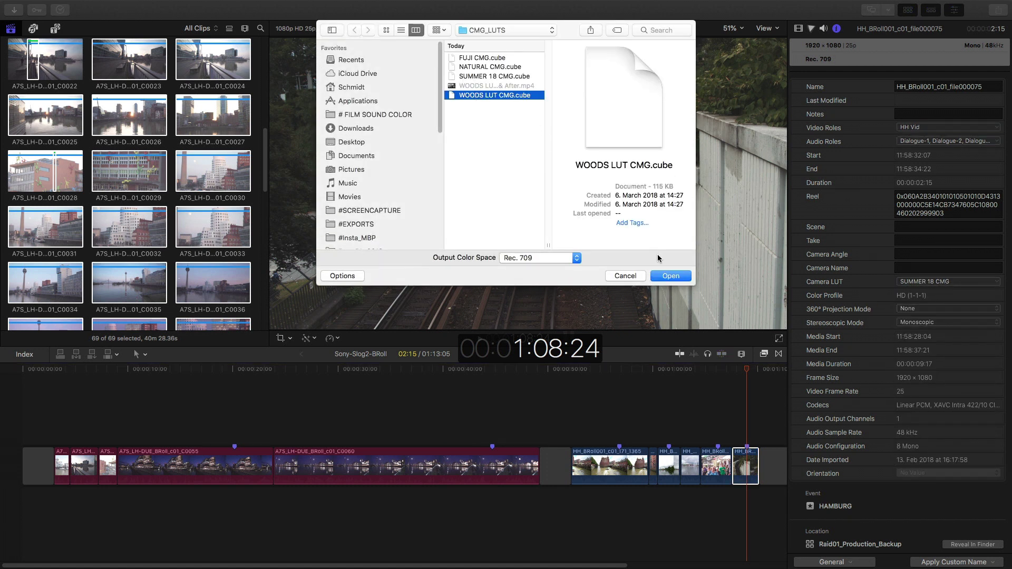
Step: Load WOODS LUT CMG, try NATURAL CMG, and settle the train clip on SUMMER 18 CMG
left_click(672, 271)
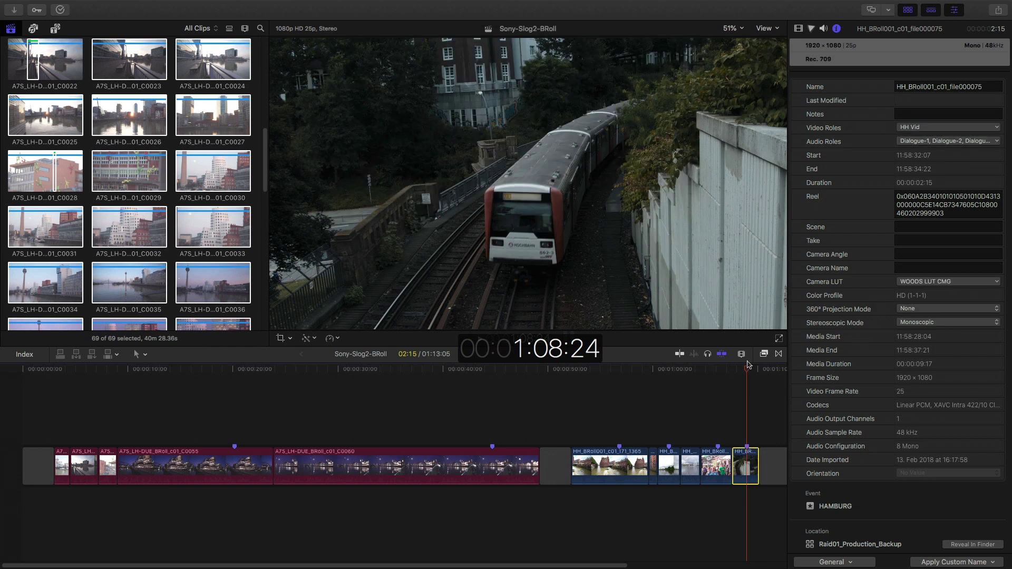
left_click(922, 283)
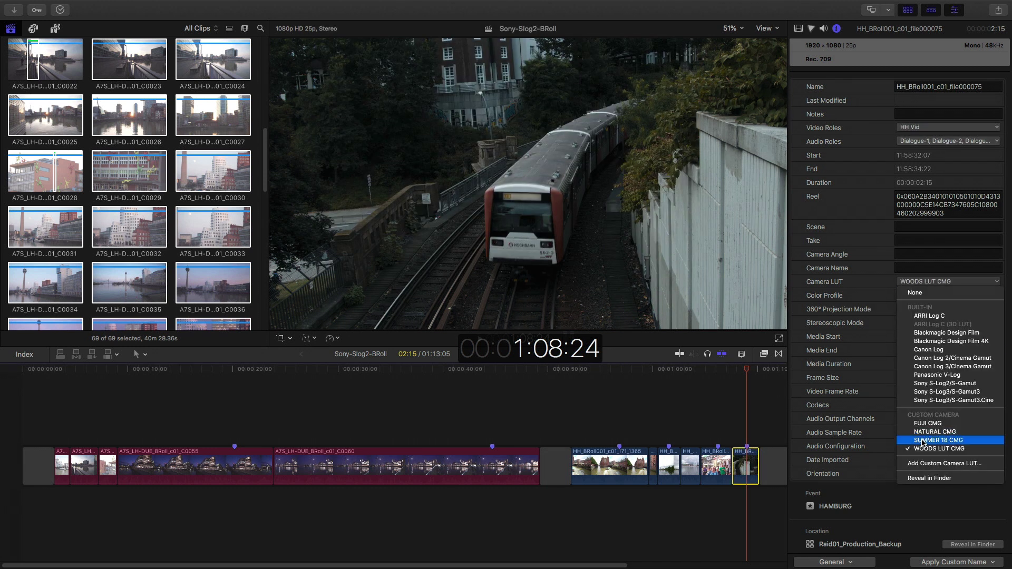
left_click(933, 433)
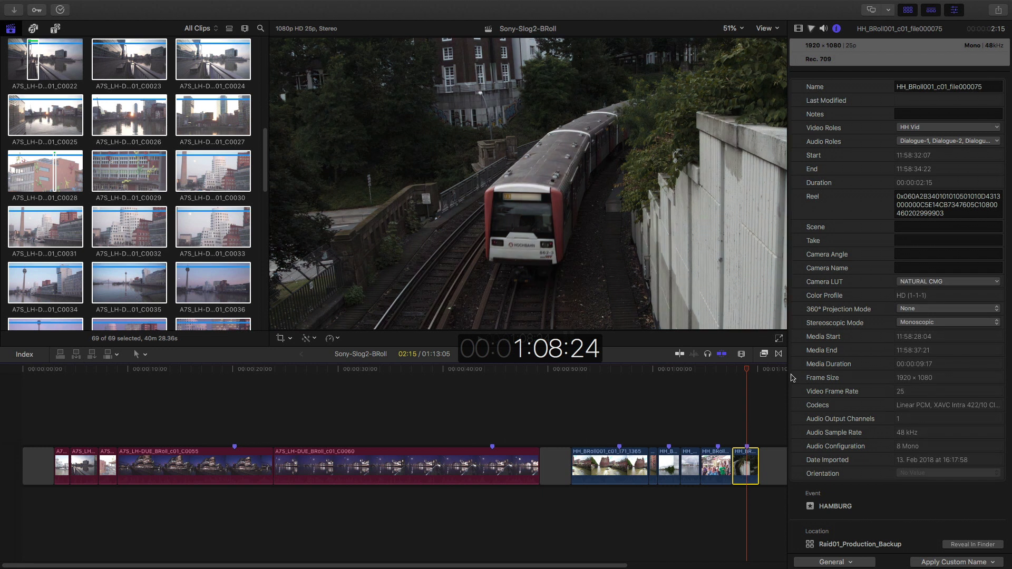
left_click(924, 322)
left_click(914, 284)
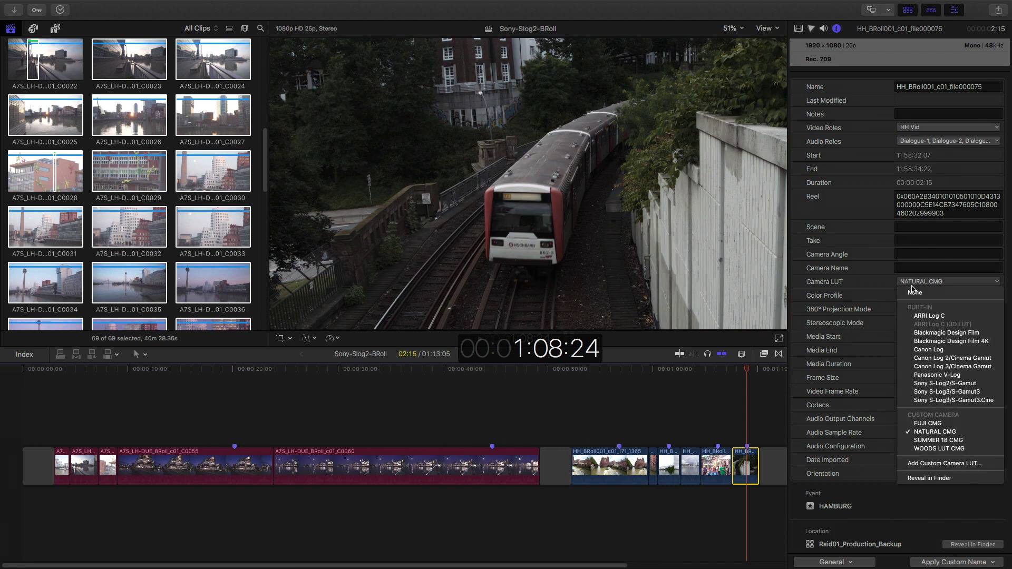
left_click(939, 441)
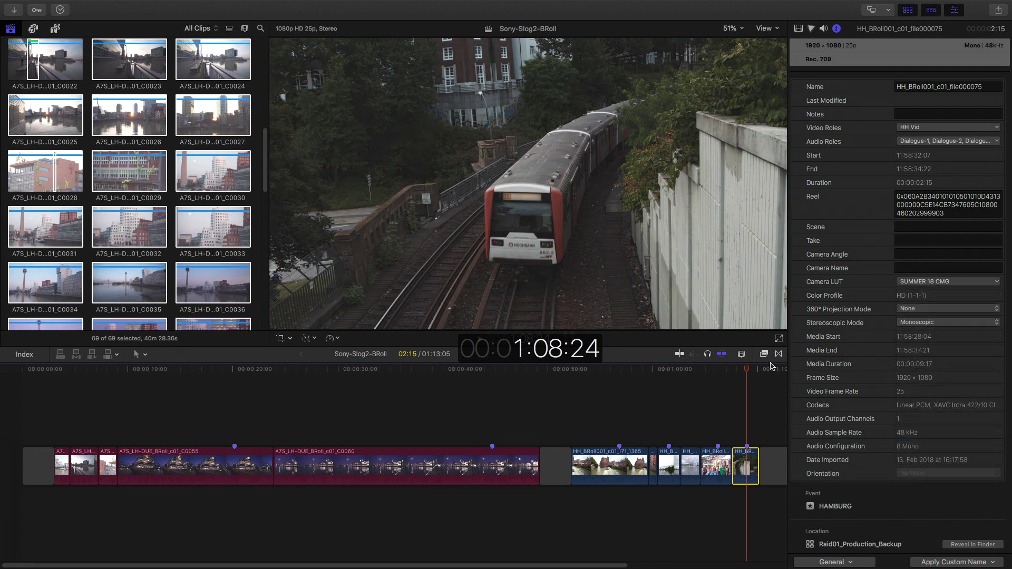
Step: Apply the WOODS LUT CMG camera LUT to the canal boat clip
left_click(619, 467)
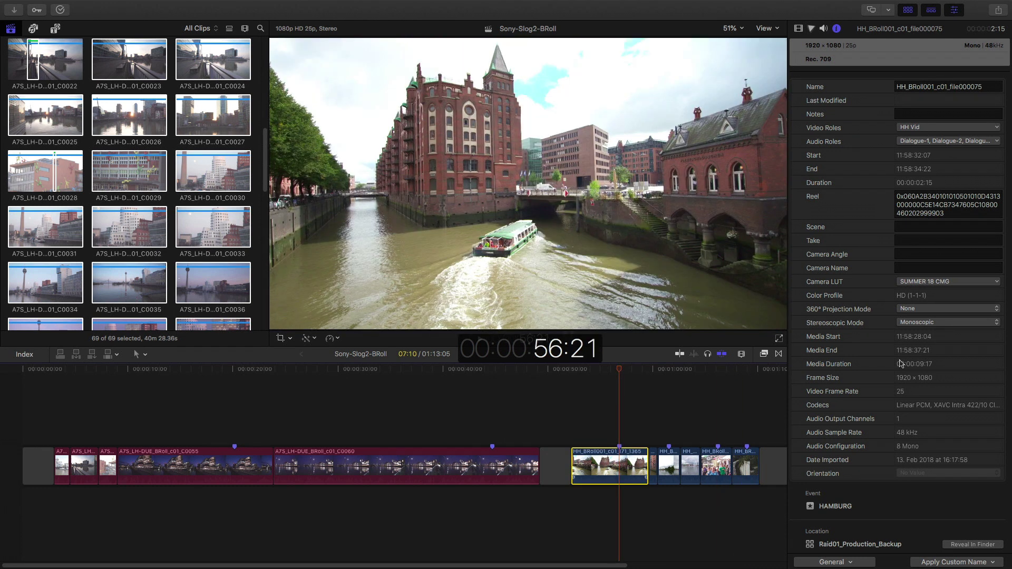
left_click(920, 285)
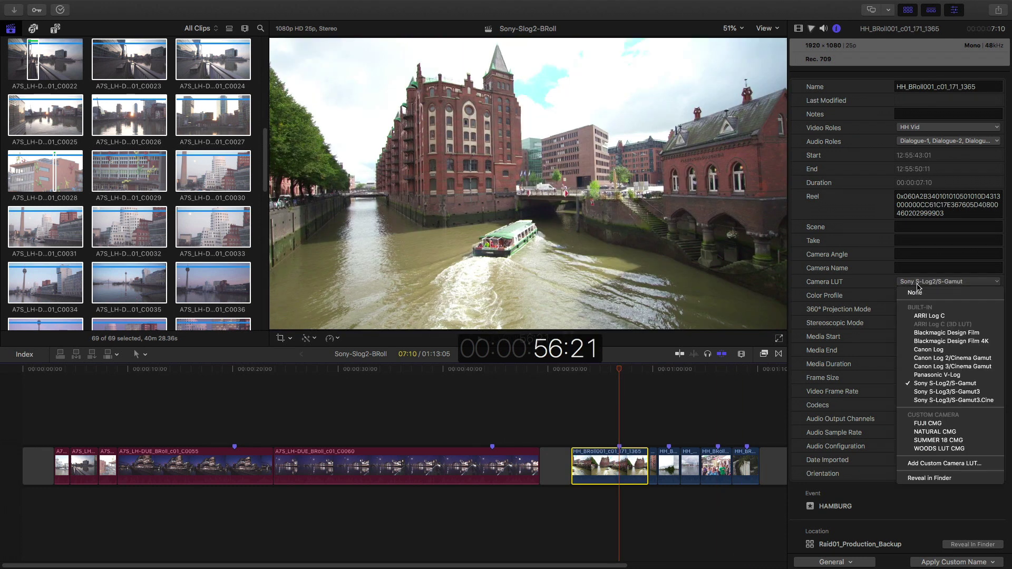
key("Down")
key("Down")
key("Down")
key("Down")
key("Down")
key("Down")
key("Return")
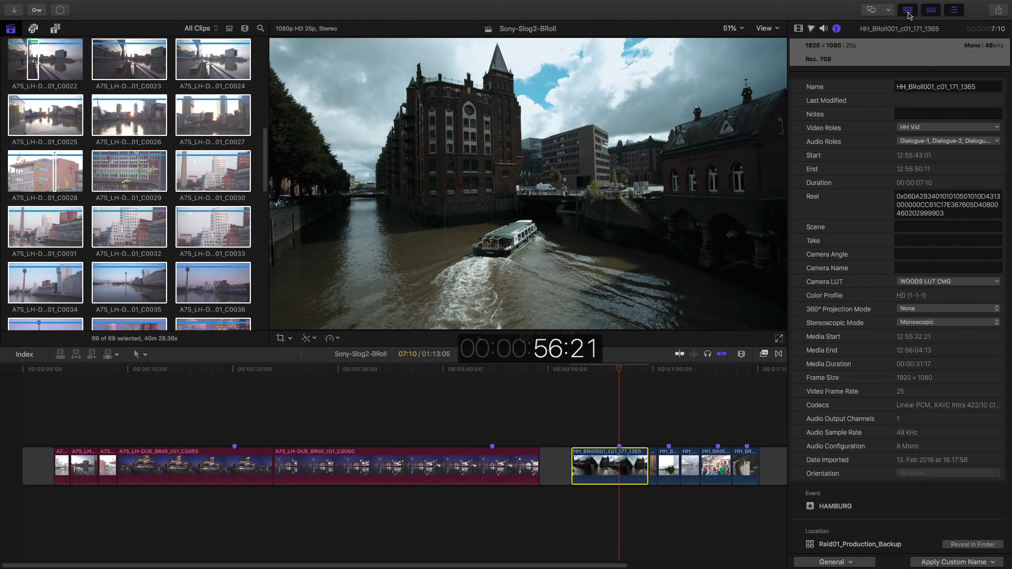
Step: Add a Color Curves correction to the boat clip, raising the luma curve and lifting the shadows
left_click(813, 29)
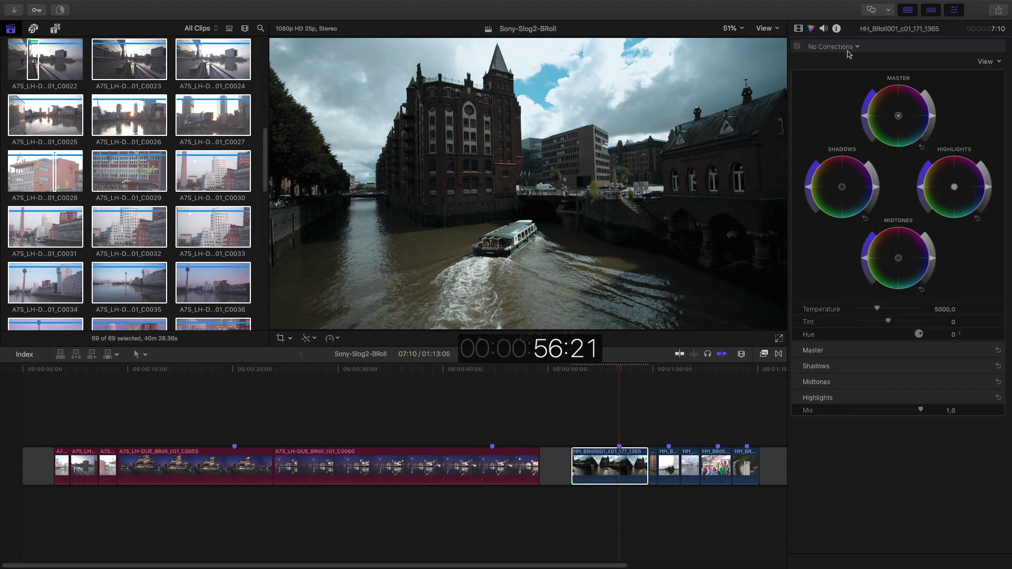
left_click(831, 46)
left_click(852, 89)
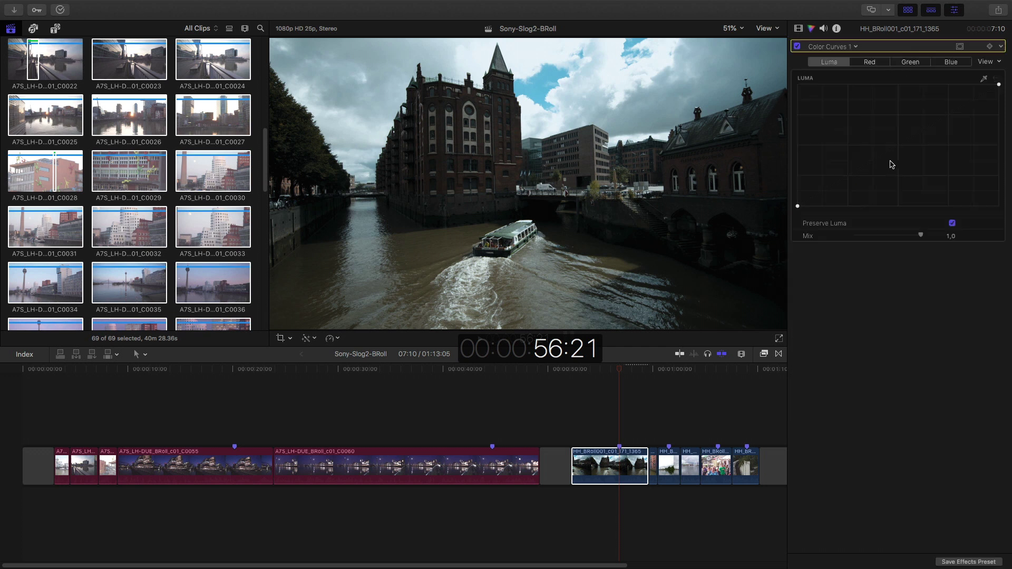
left_click_drag(893, 151, 885, 133)
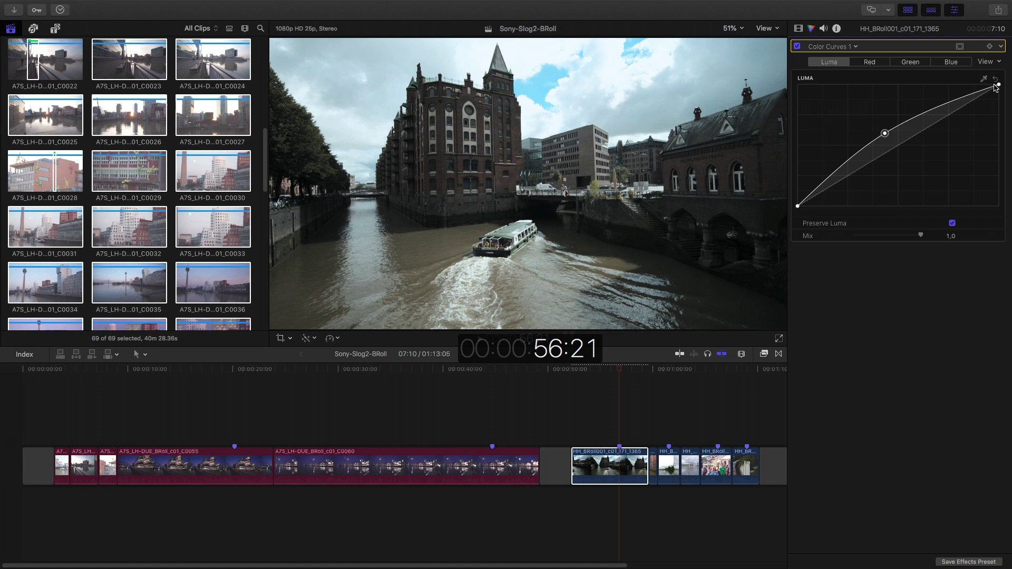
mouse_move(996, 87)
left_mouse_down()
mouse_move(999, 100)
mouse_move(999, 85)
left_mouse_up()
left_click_drag(888, 133, 887, 130)
left_click(843, 166)
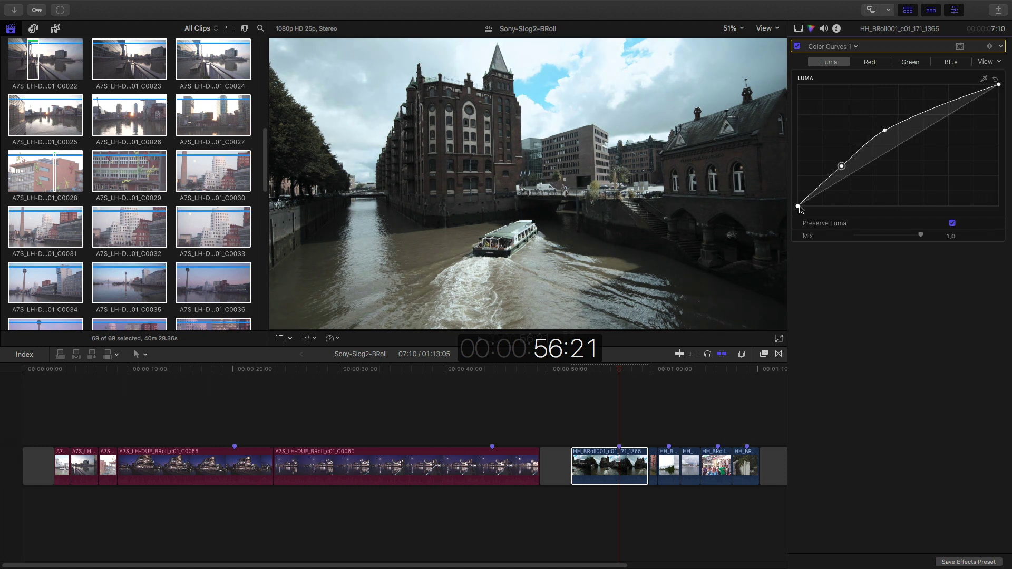
left_click_drag(799, 207, 798, 191)
left_click_drag(843, 167, 845, 172)
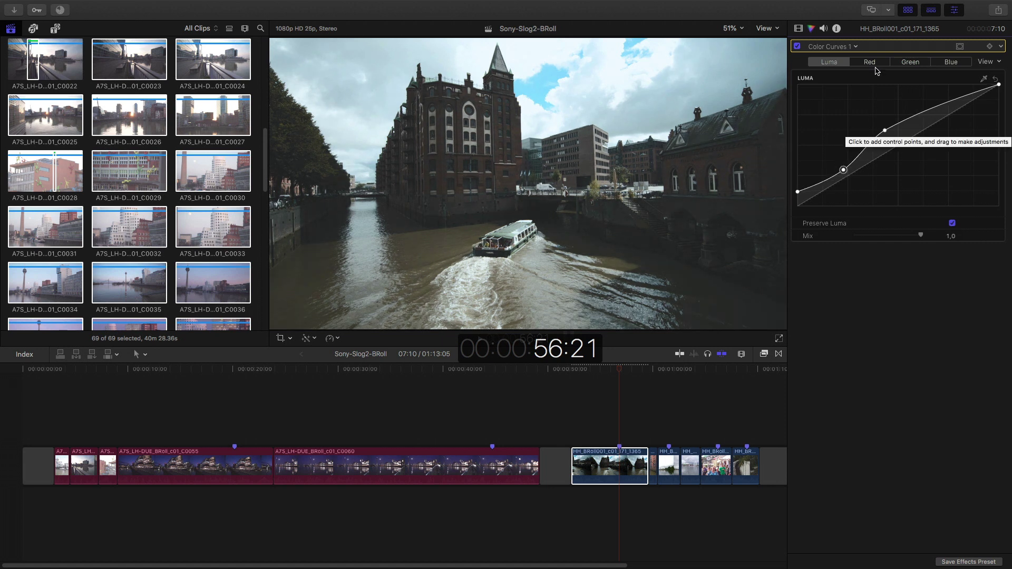
Step: Add a Color Board correction and lower its master saturation to -12%
left_click(819, 47)
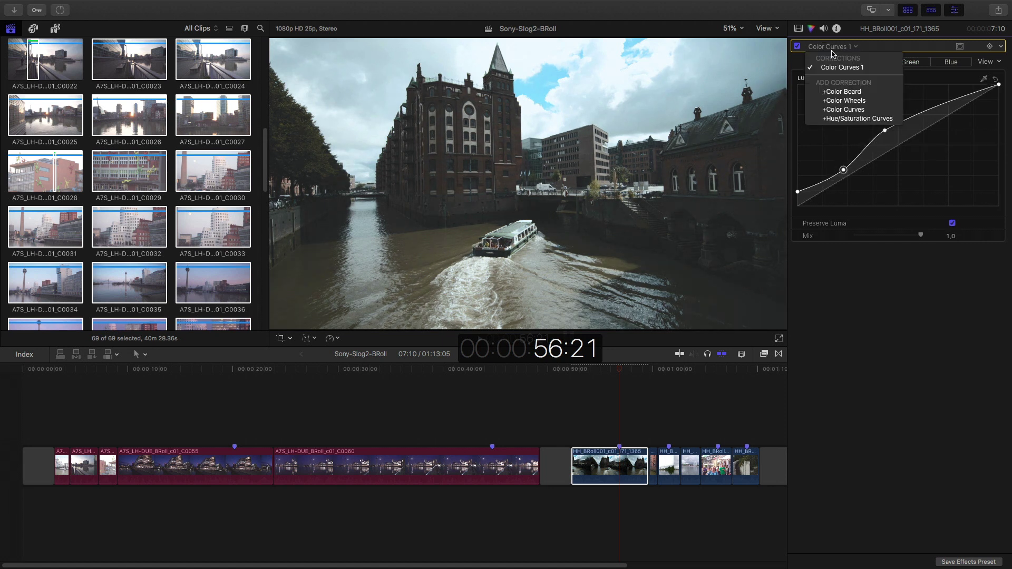
left_click(850, 93)
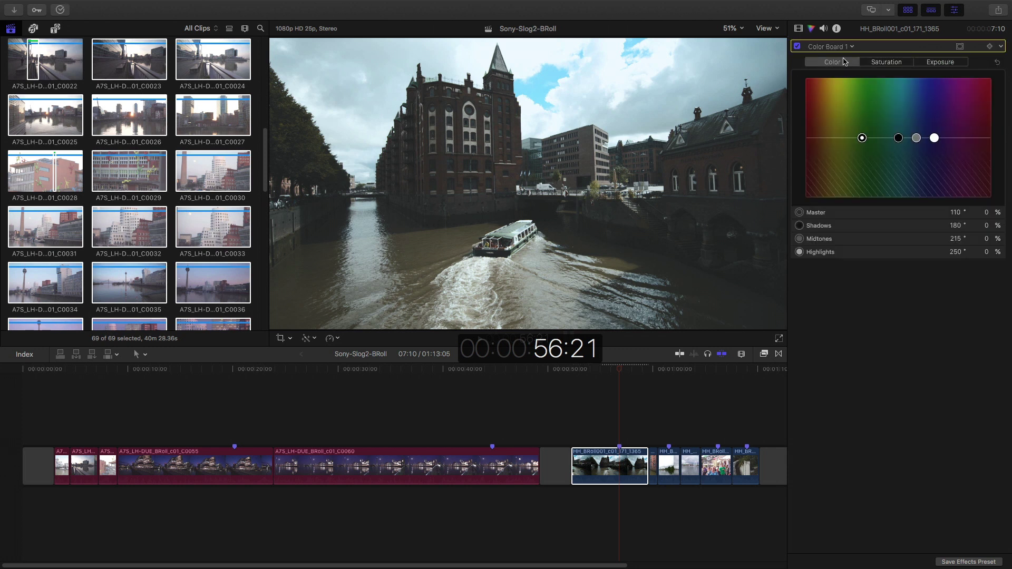
left_click(946, 63)
left_click(894, 62)
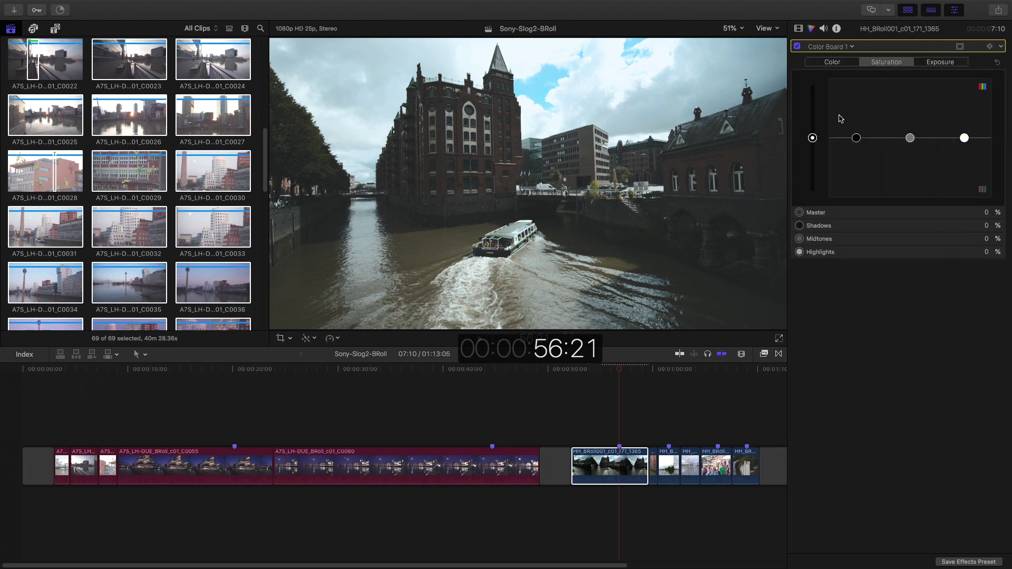
left_click_drag(813, 138, 818, 149)
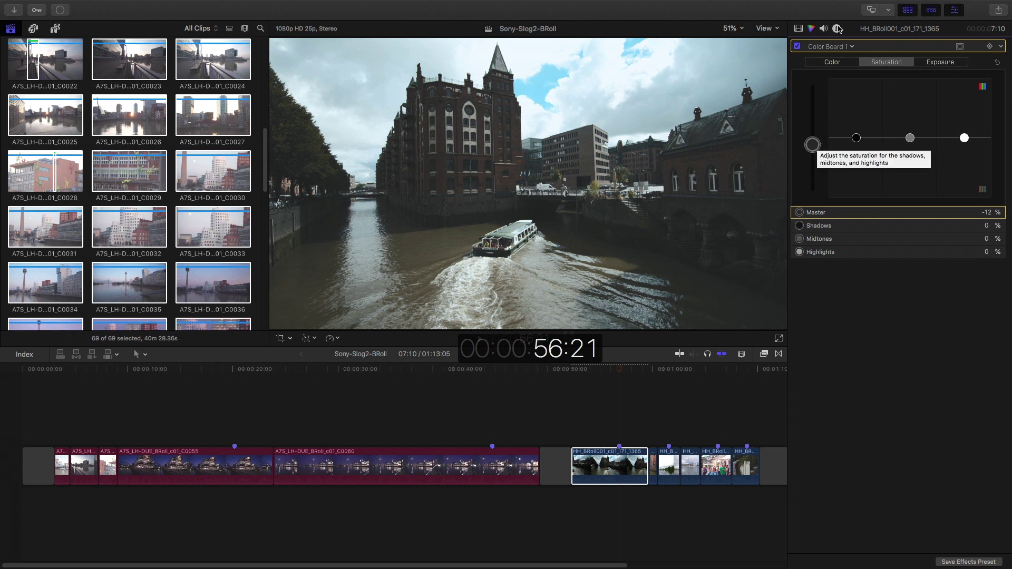
Step: Show Info metadata for lake clip HH_BRoll001_c01_171_1374, confirming its Sony S-Log2/S-Gamut Camera LUT
key("ctrl+shift+Tab")
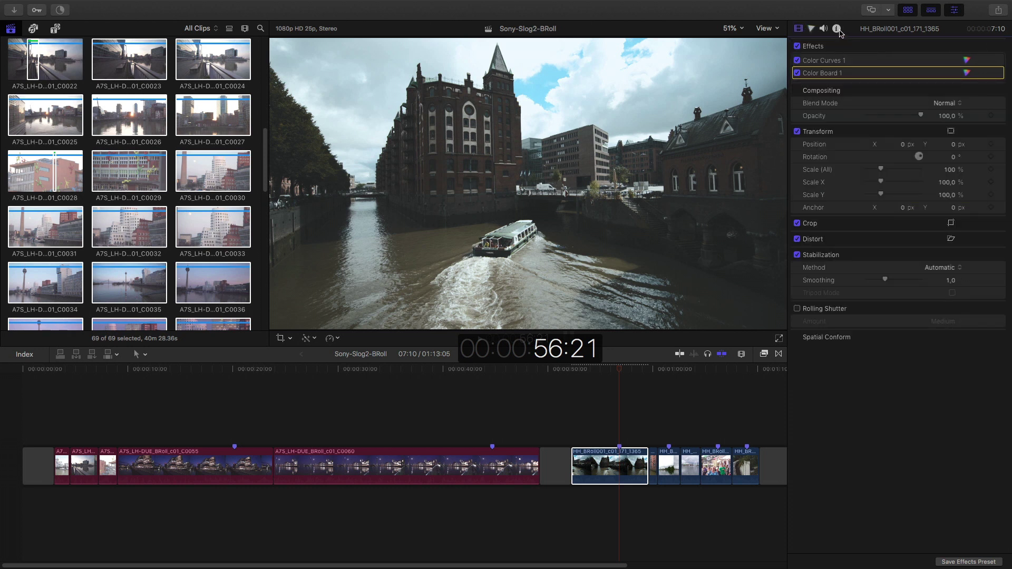
left_click(837, 29)
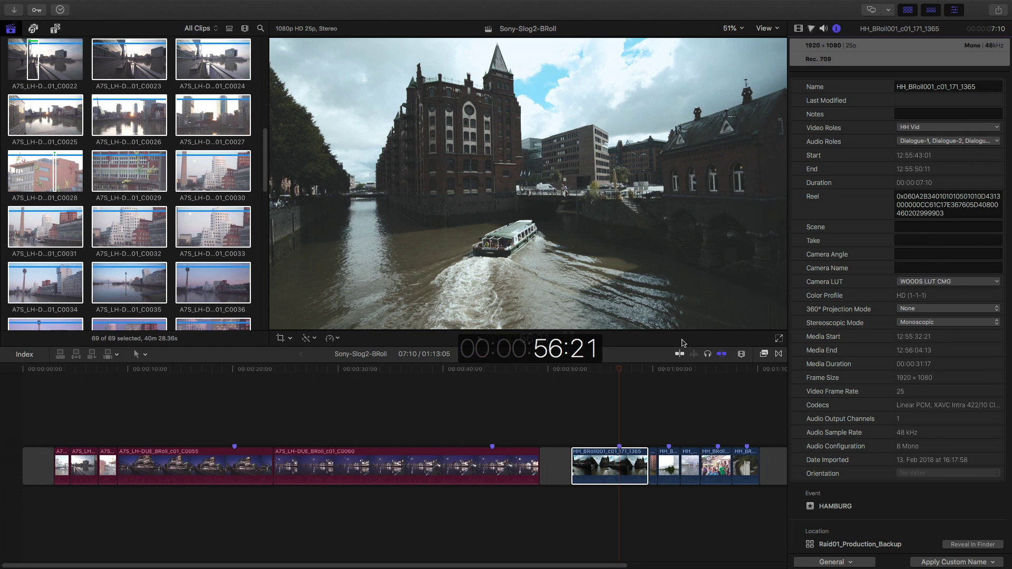
left_click(668, 471)
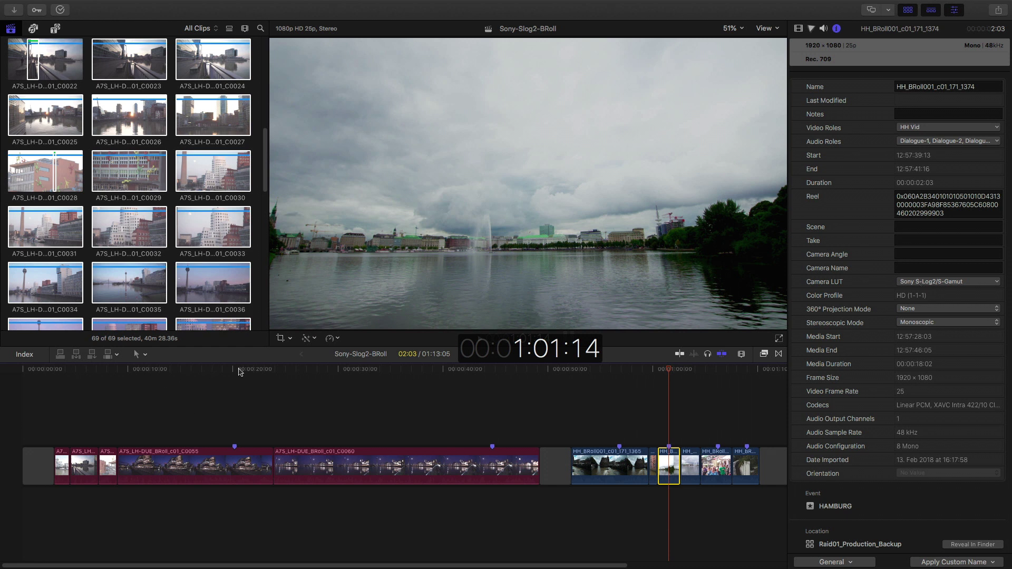
Step: Compare clip C0055's Camera LUT at None, then restore Sony S-Log2/S-Gamut
left_click(239, 372)
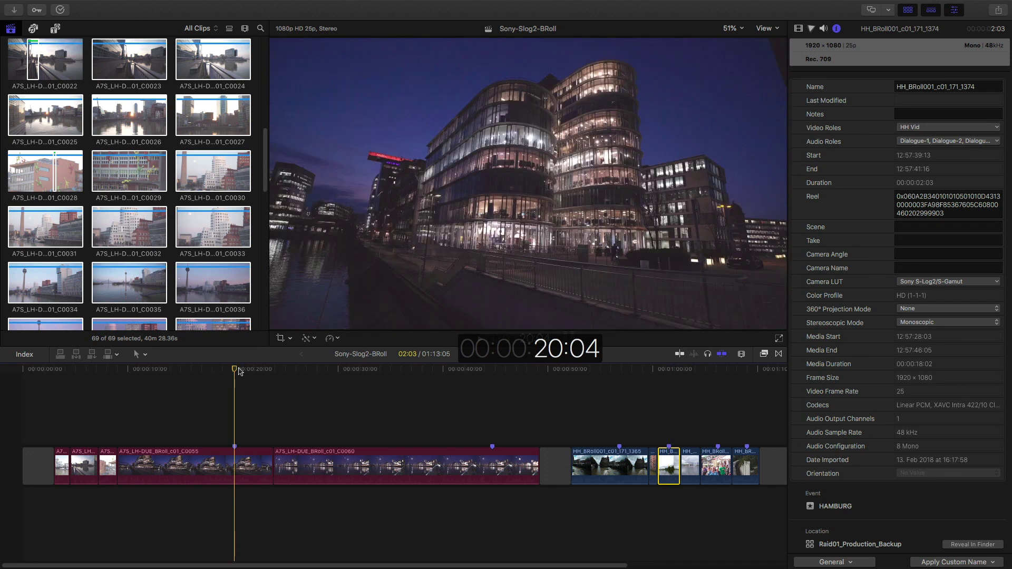
left_click(239, 478)
left_click(943, 265)
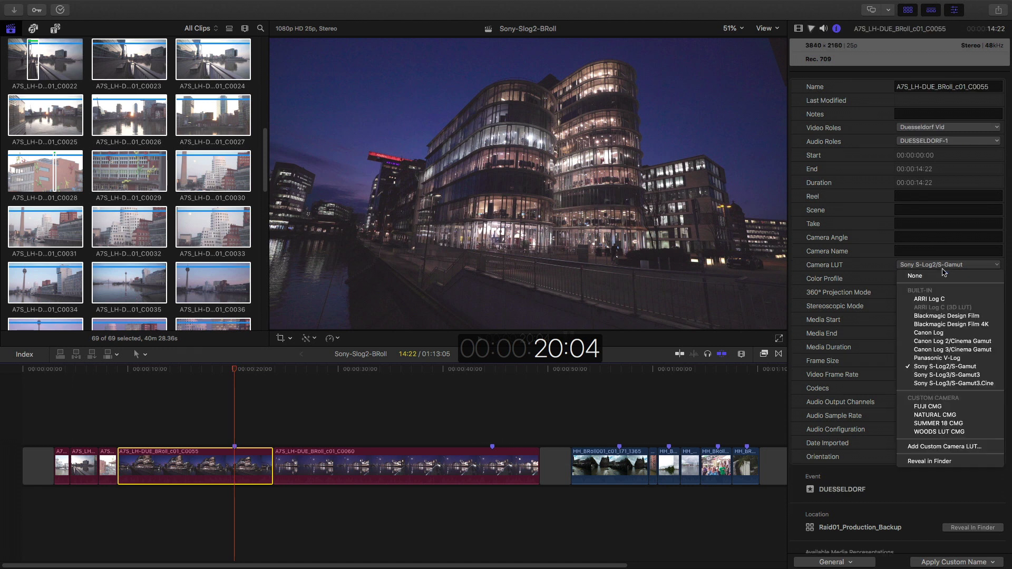
left_click(944, 276)
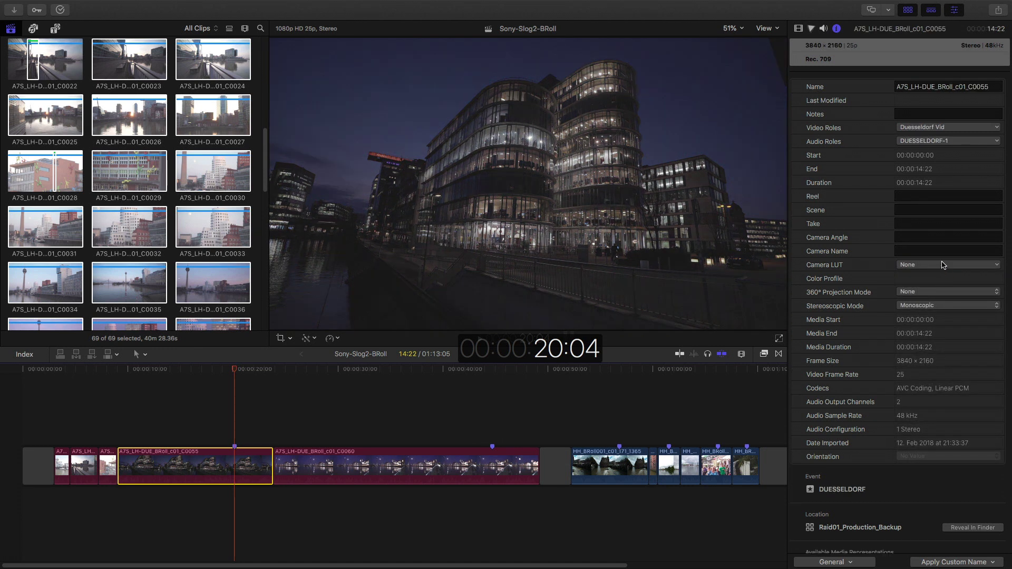
left_click(947, 266)
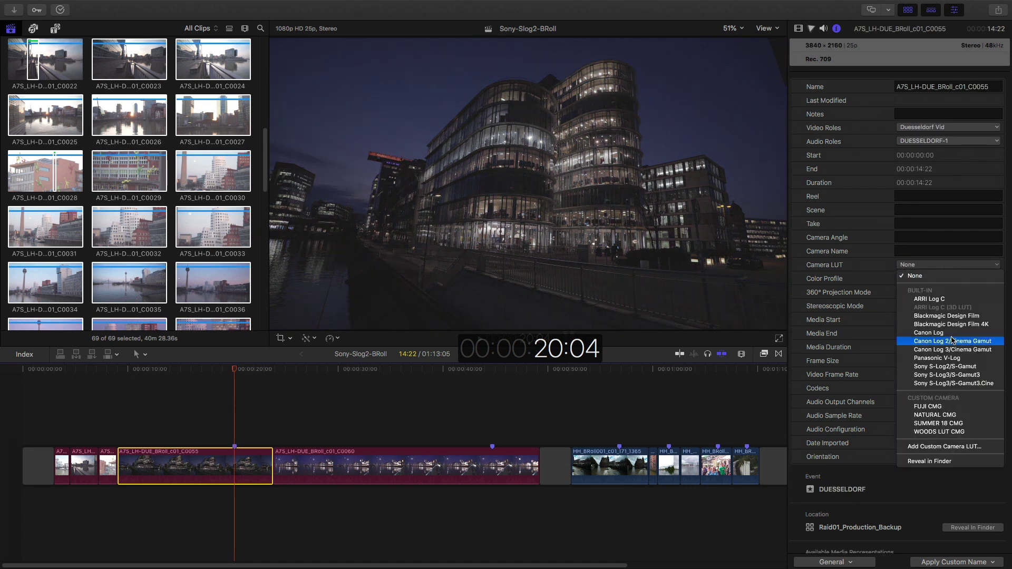
key("Return")
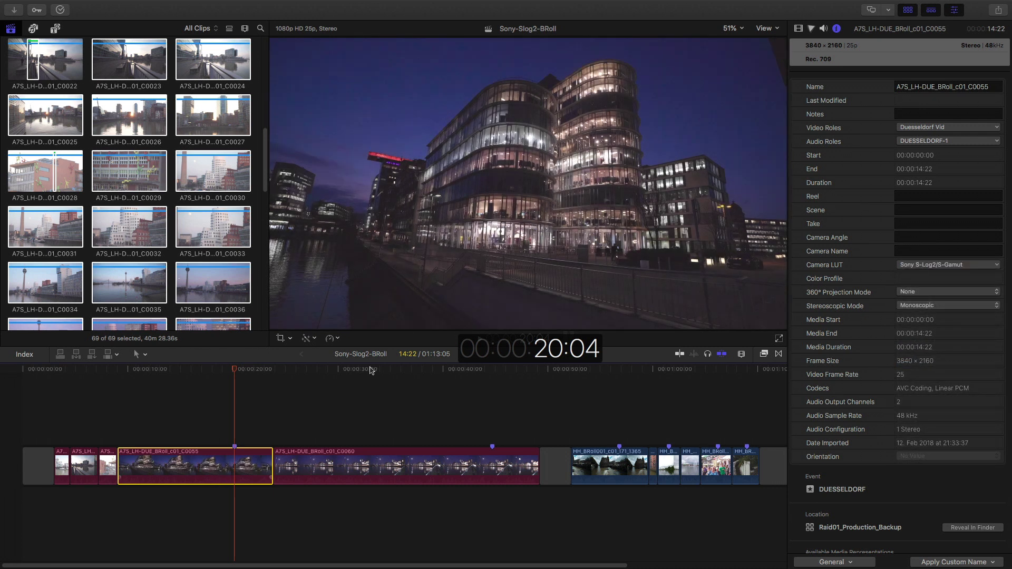
Step: Scrub the timeline and inspect train clip HH_BRoll001_c01_file000075 with its SUMMER 18 CMG LUT
left_click(320, 372)
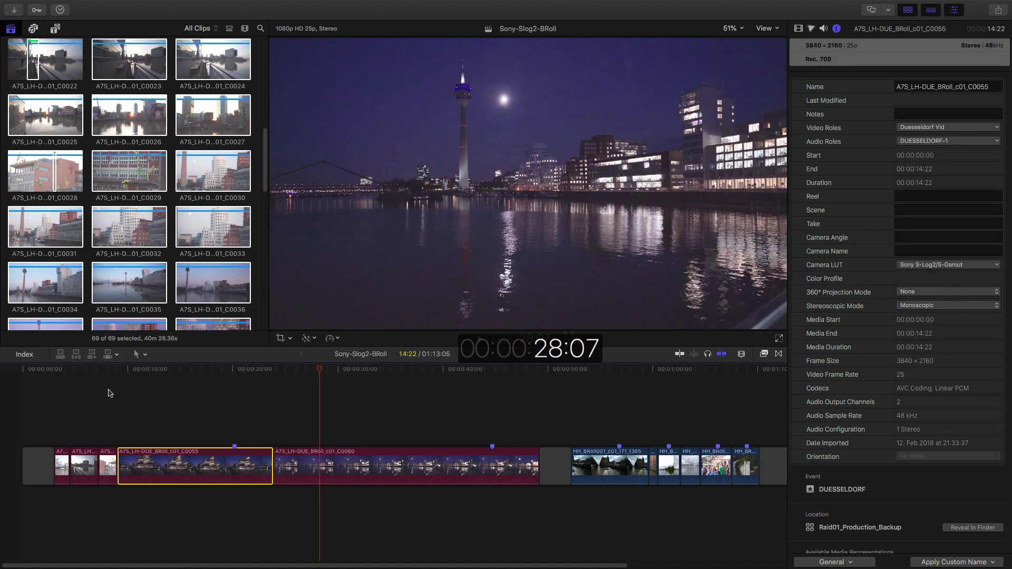
left_click(87, 371)
left_click_drag(87, 372, 746, 385)
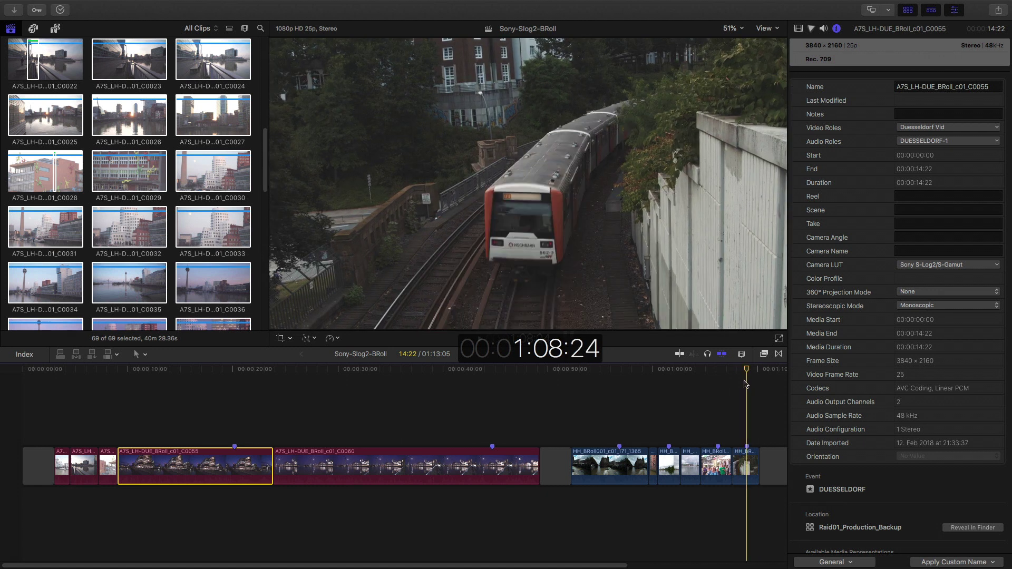
left_click(746, 467)
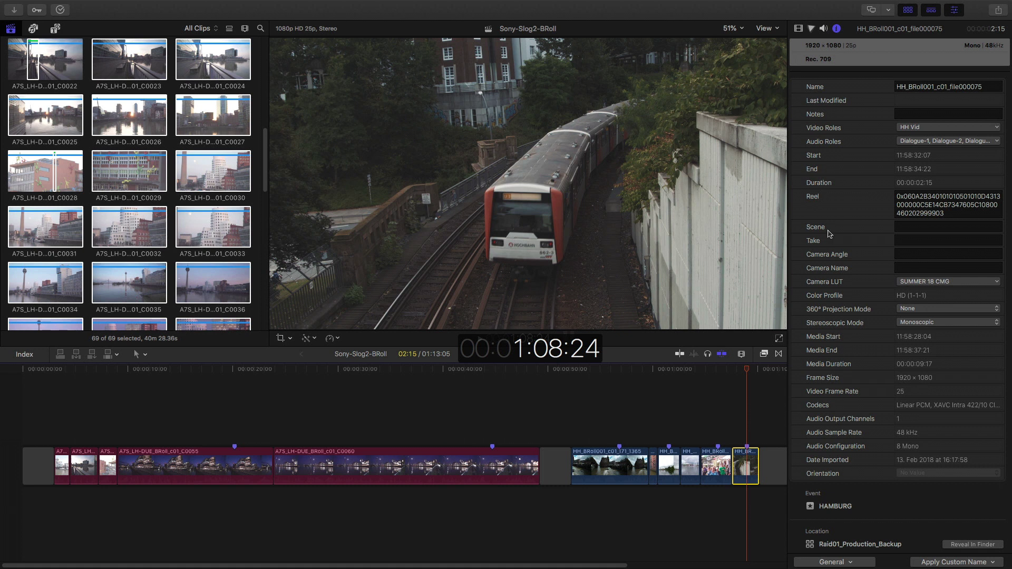
Step: Search the Effects browser for 'lut' and apply Custom LUT to night river clip C0060
left_click(799, 30)
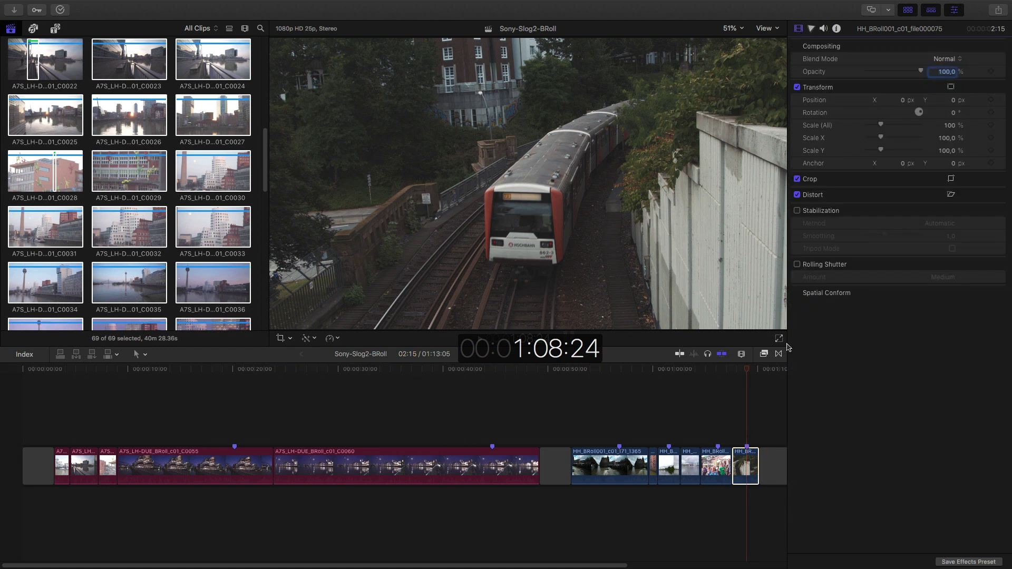
left_click(765, 354)
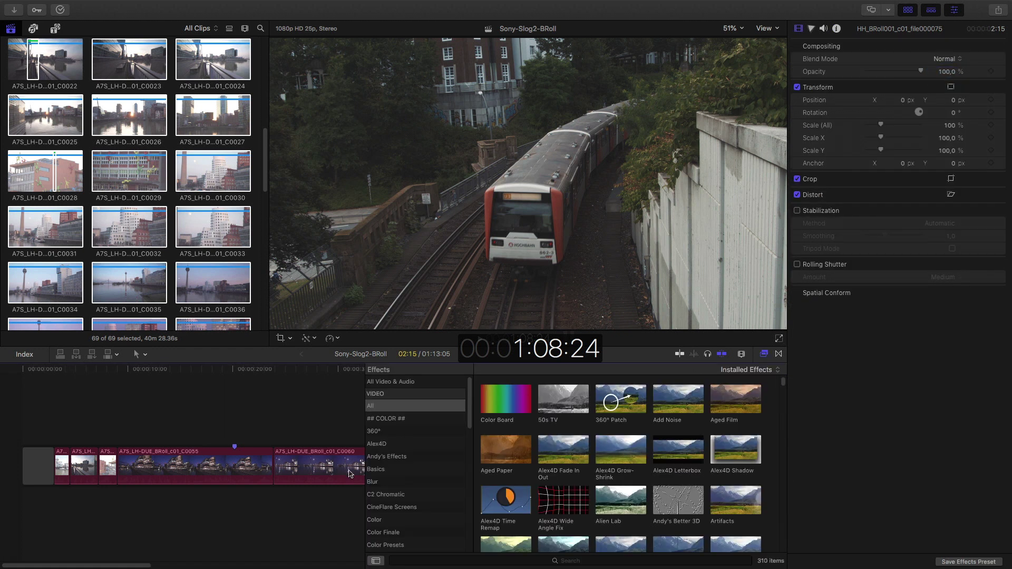
left_click(417, 562)
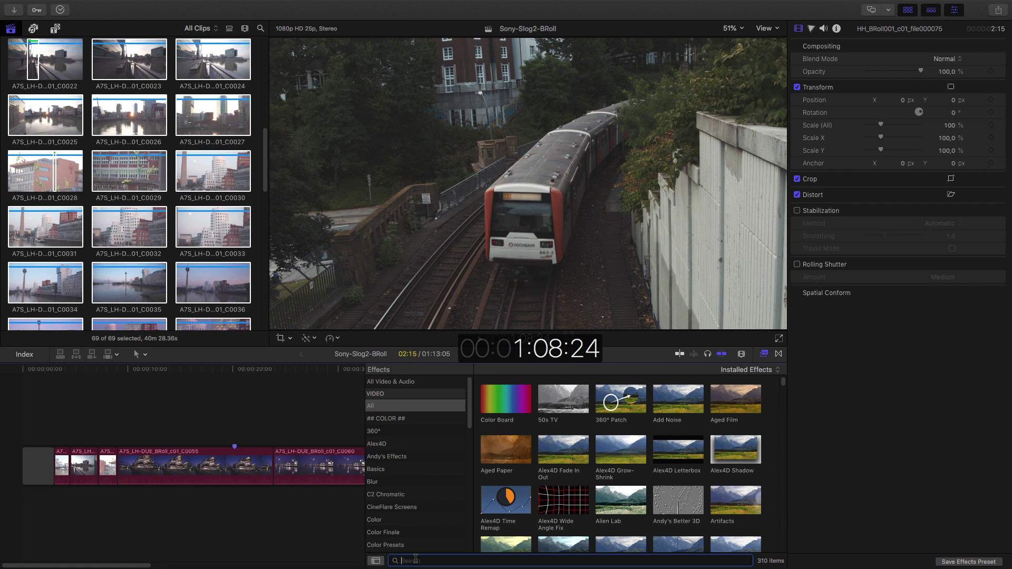
type("t")
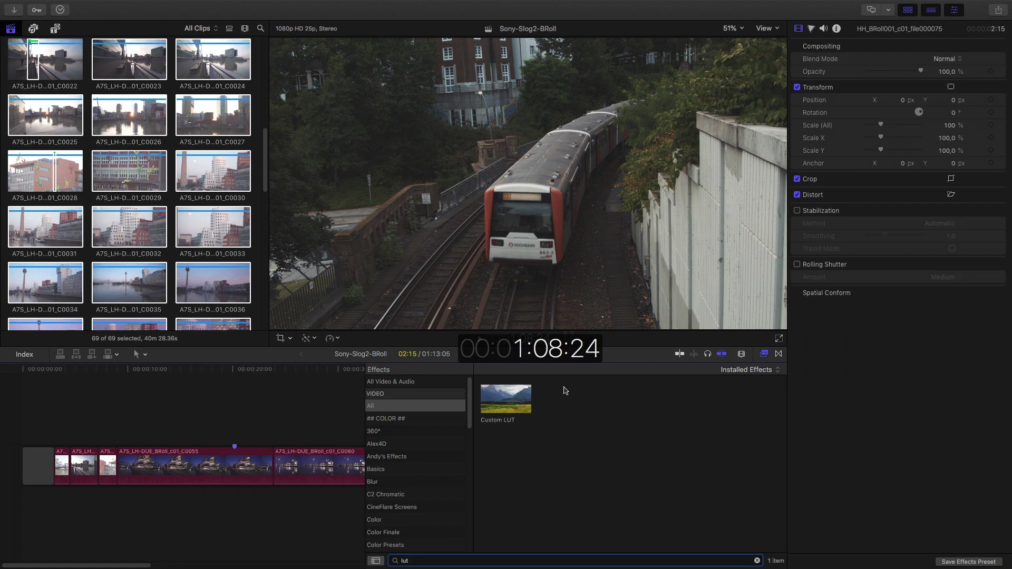
left_click_drag(510, 405, 328, 464)
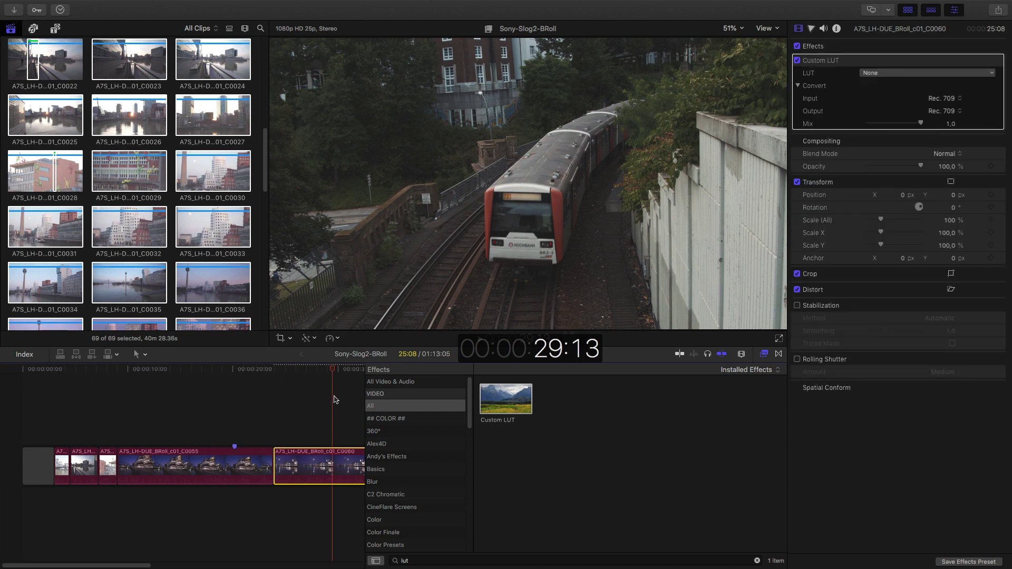
left_click(333, 461)
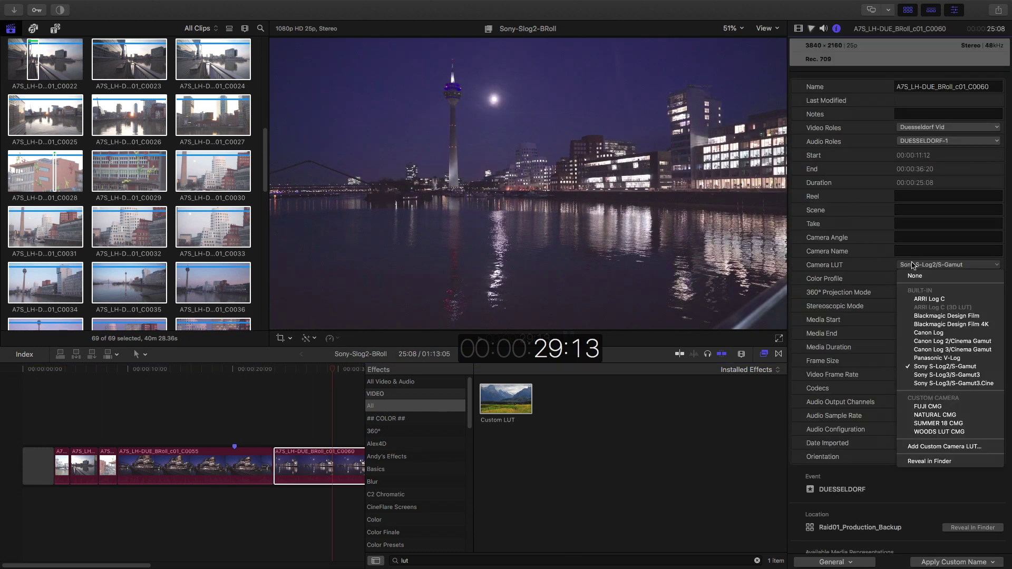
Step: Load all the CMG .cube LUT files except FUJI CMG into the Custom LUT effect
key("Escape")
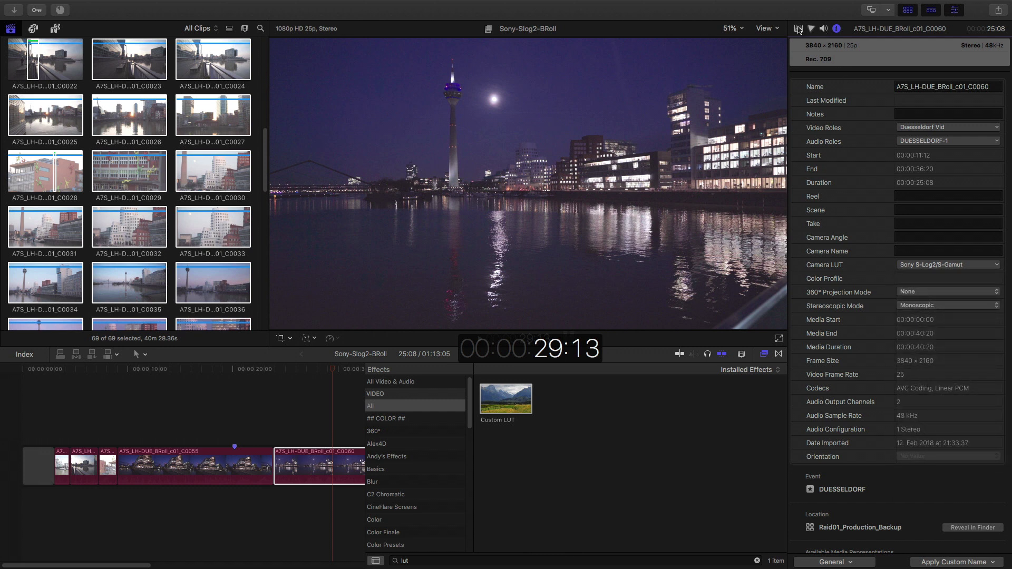
left_click(799, 28)
left_click(891, 74)
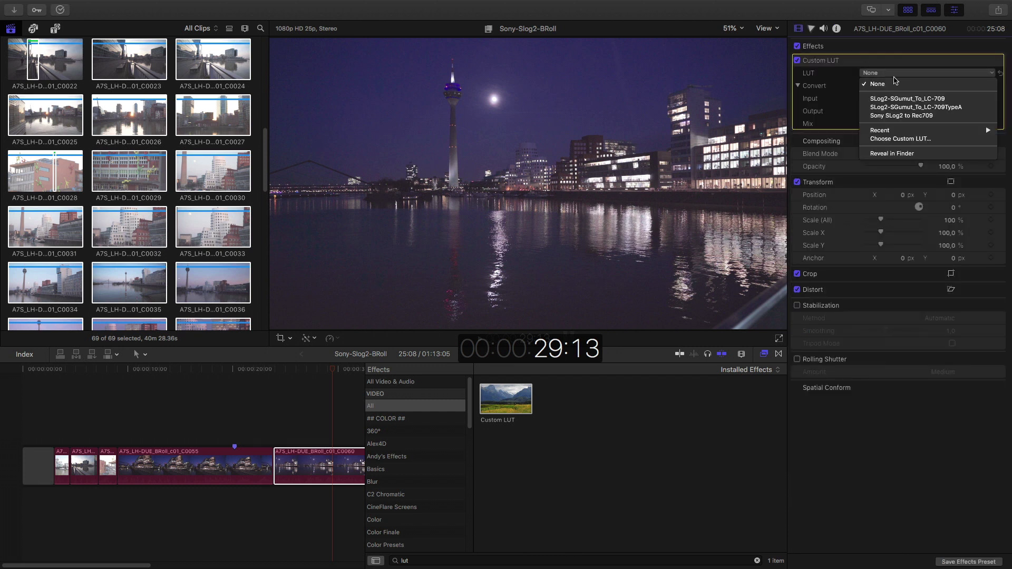
left_click(907, 143)
key("super+a")
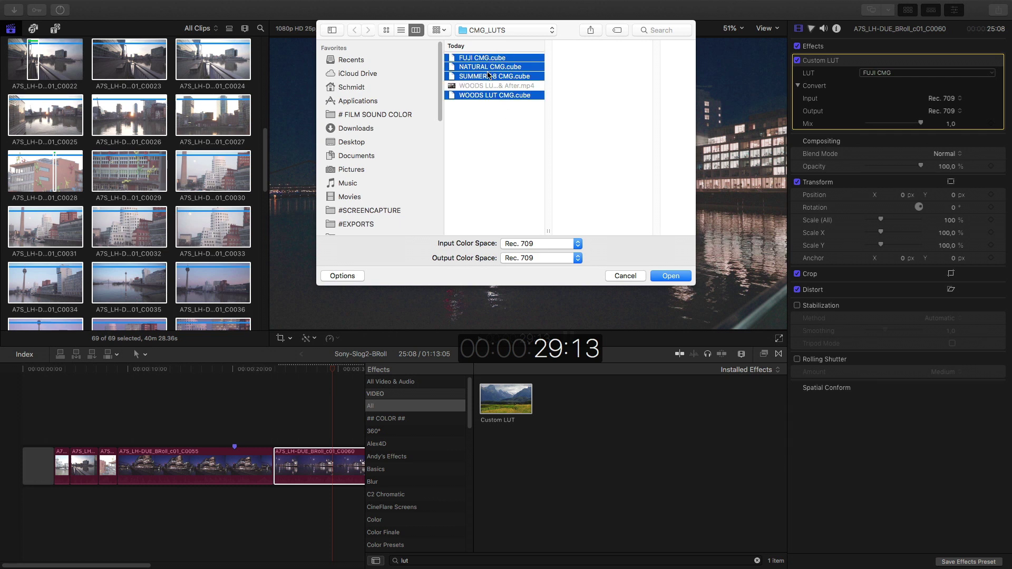
left_click(483, 60, "super")
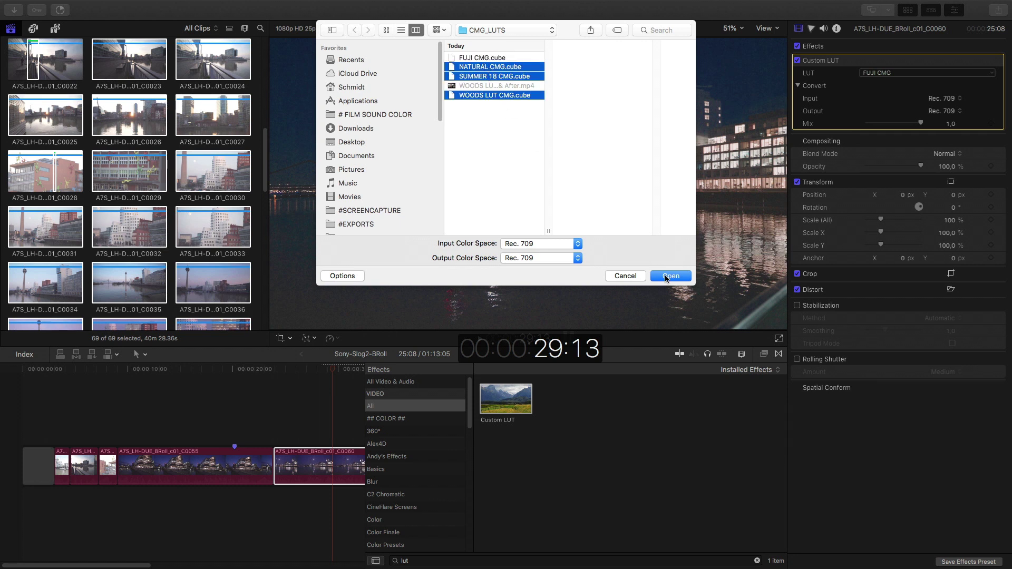
left_click(670, 276)
Step: Set the Custom LUT to WOODS LUT CMG and lower Mix to 0,75
left_click(894, 74)
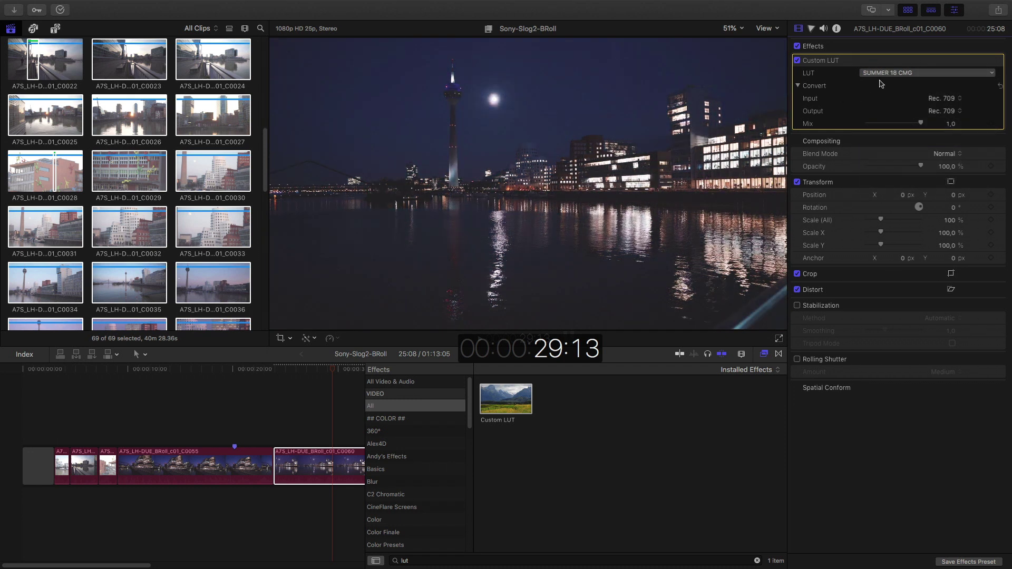
left_click(912, 73)
left_click(912, 150)
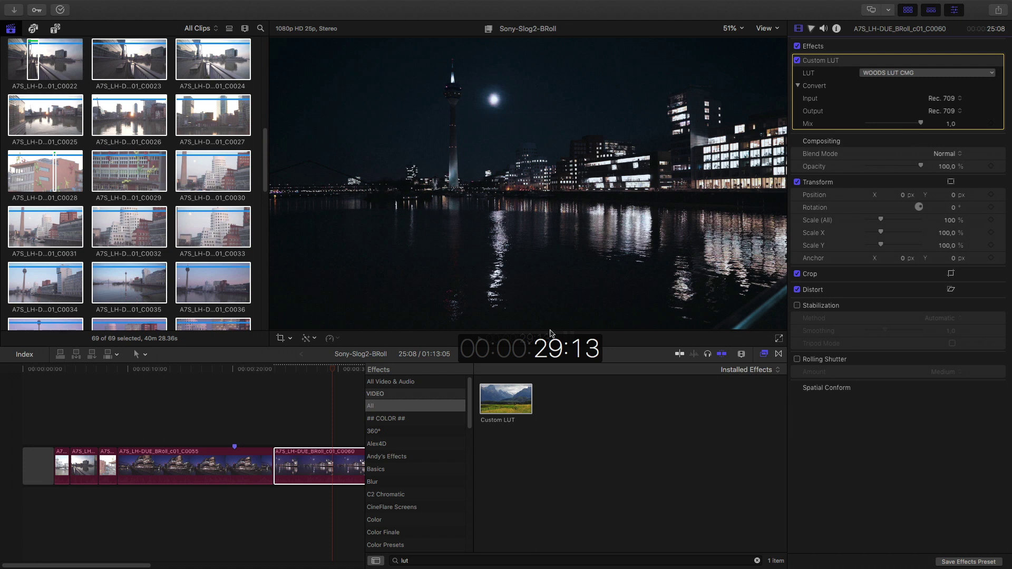
key("ctrl+super+4")
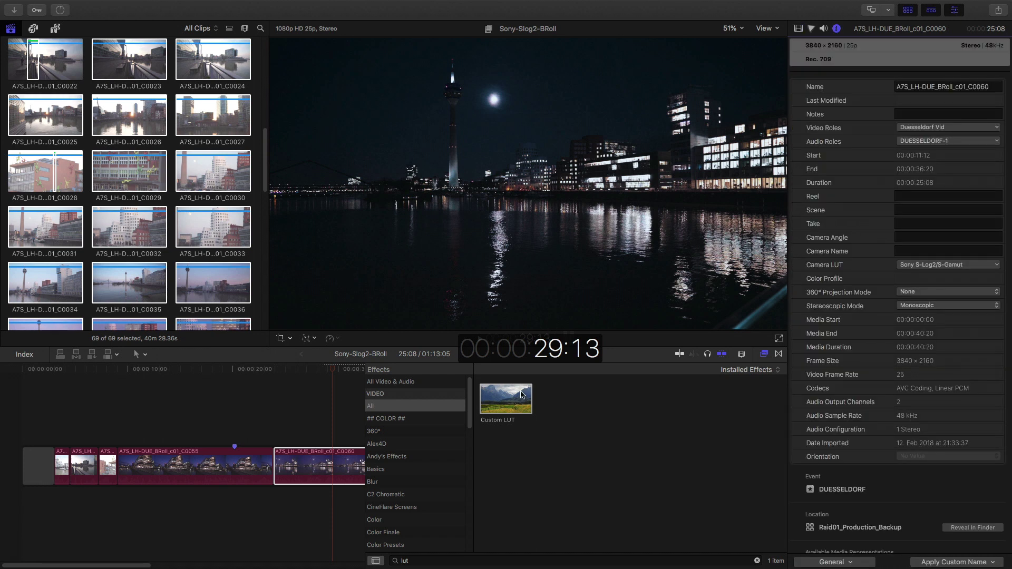
left_click(799, 29)
mouse_move(921, 125)
left_mouse_down()
mouse_move(898, 126)
mouse_move(907, 127)
left_mouse_up()
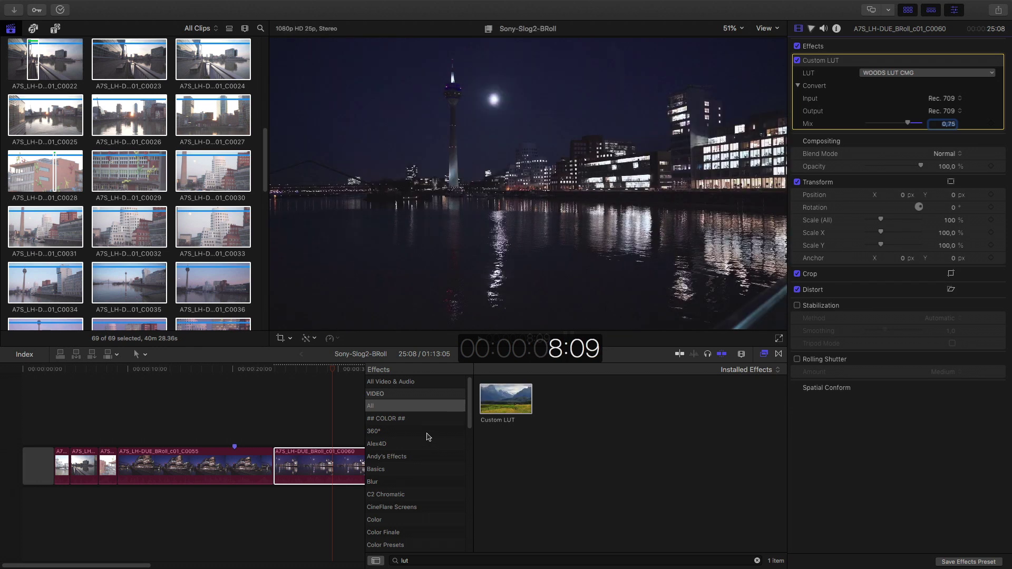
Step: Clear the 'lut' effects search and hide the Effects browser to reveal the full timeline
left_click(747, 560)
left_click(757, 560)
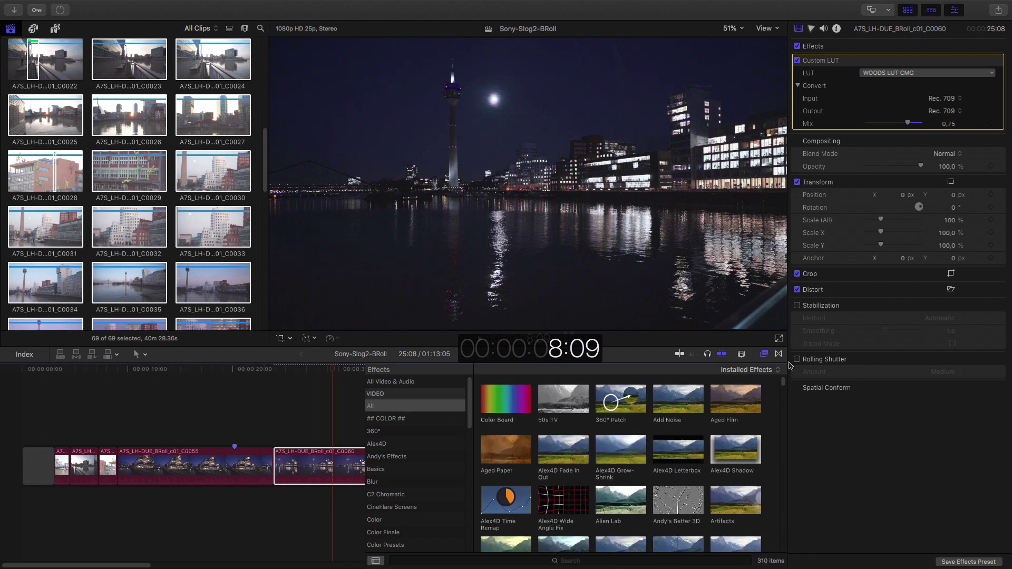
left_click(765, 355)
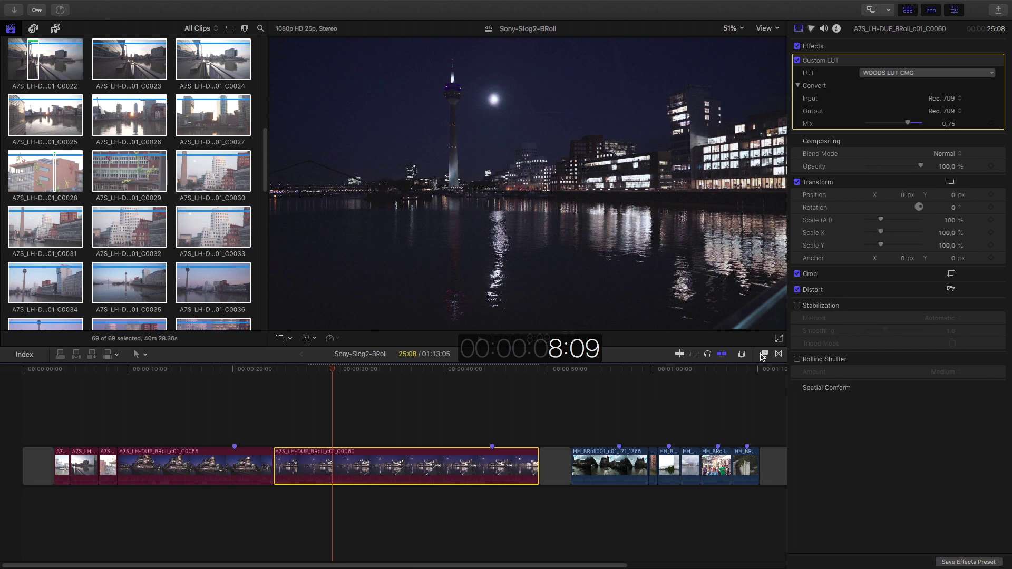